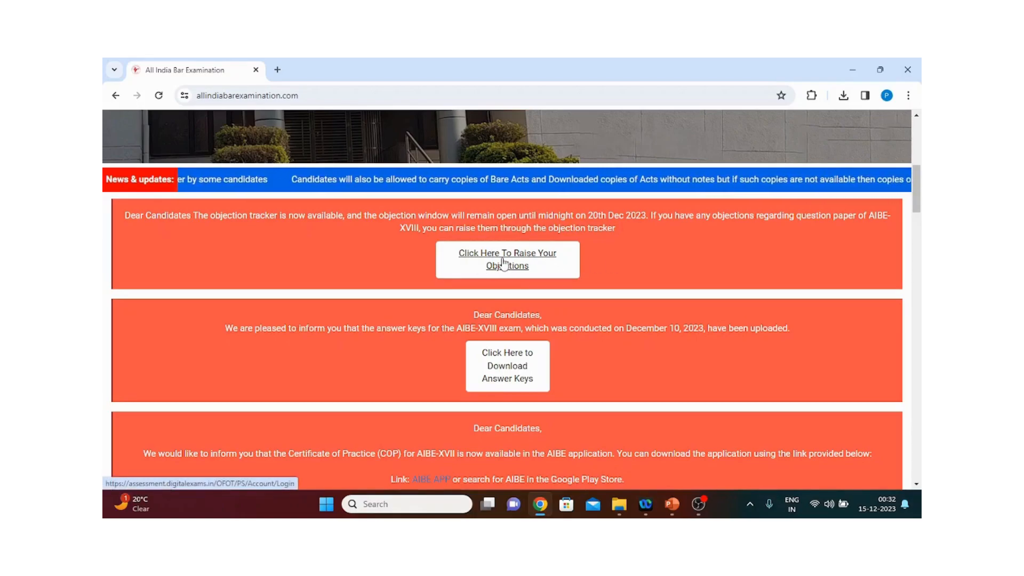
- Open the objection tracker, log in with the saved examinee credentials, and proceed past the instructions to the question list
click(505, 262)
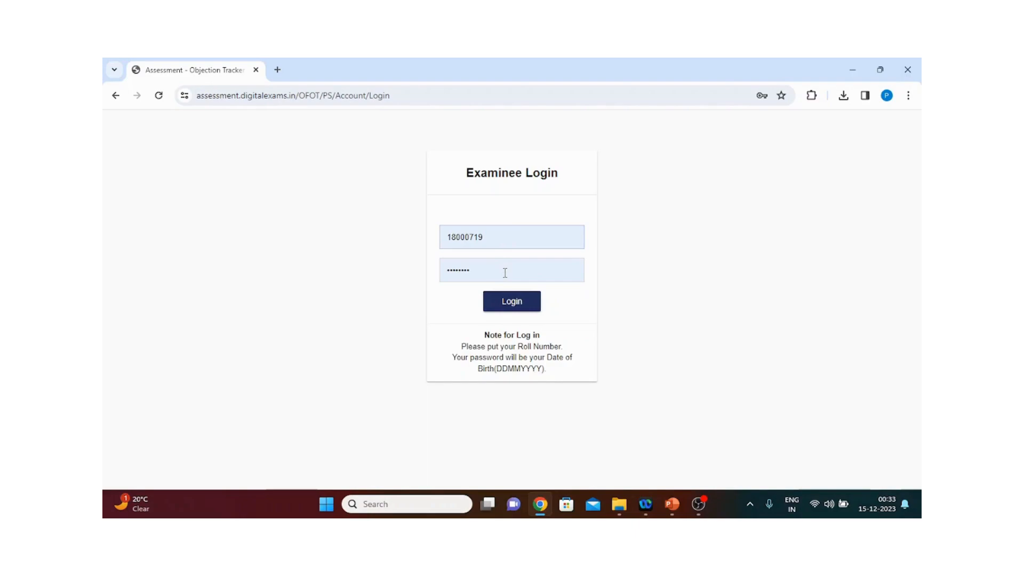
click(507, 300)
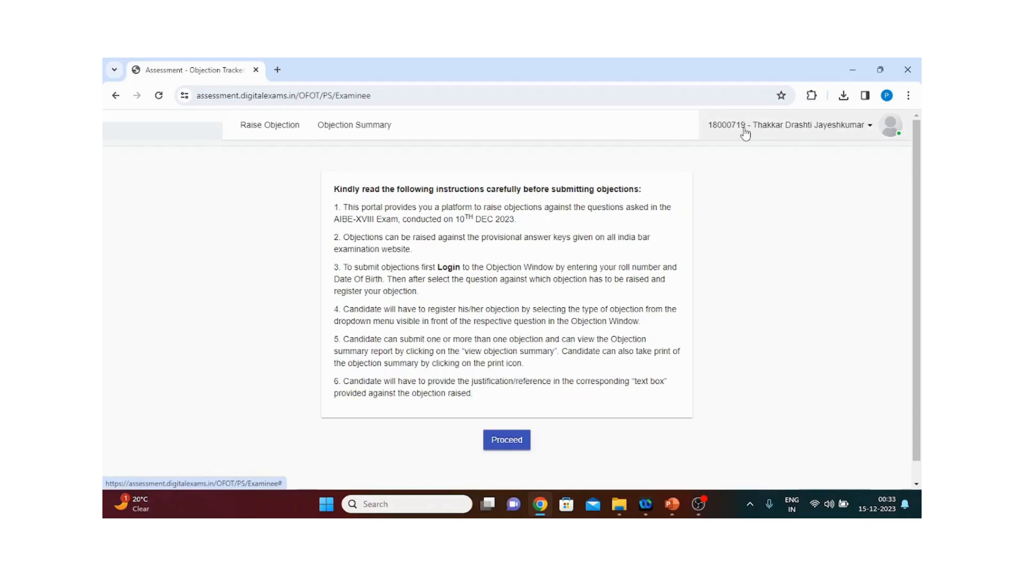
click(513, 444)
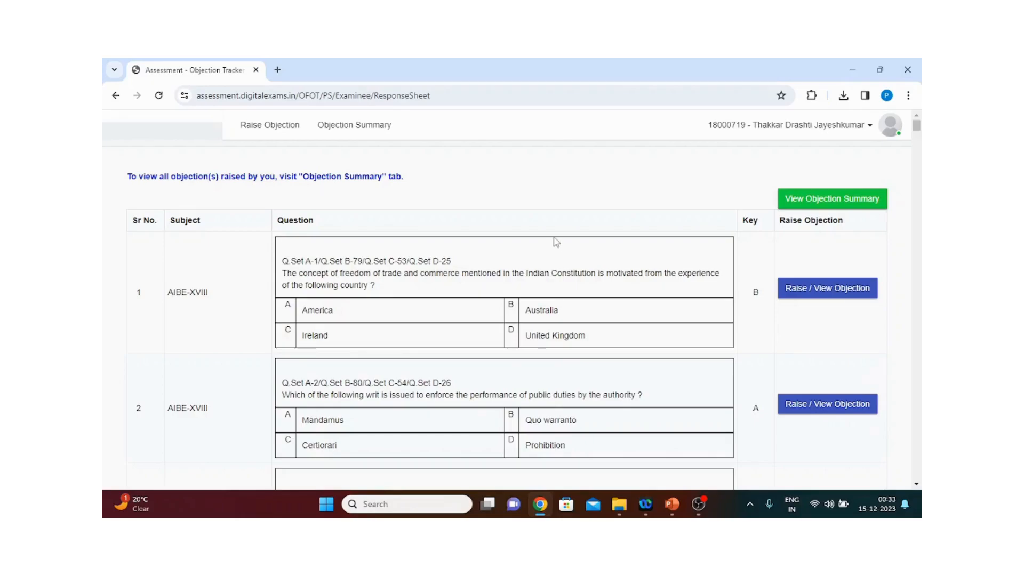
- Look through the AIBE-XVIII questions and their answer keys to locate question 20 on re-arrest after a private person's arrest
scroll(557, 242, down, 20)
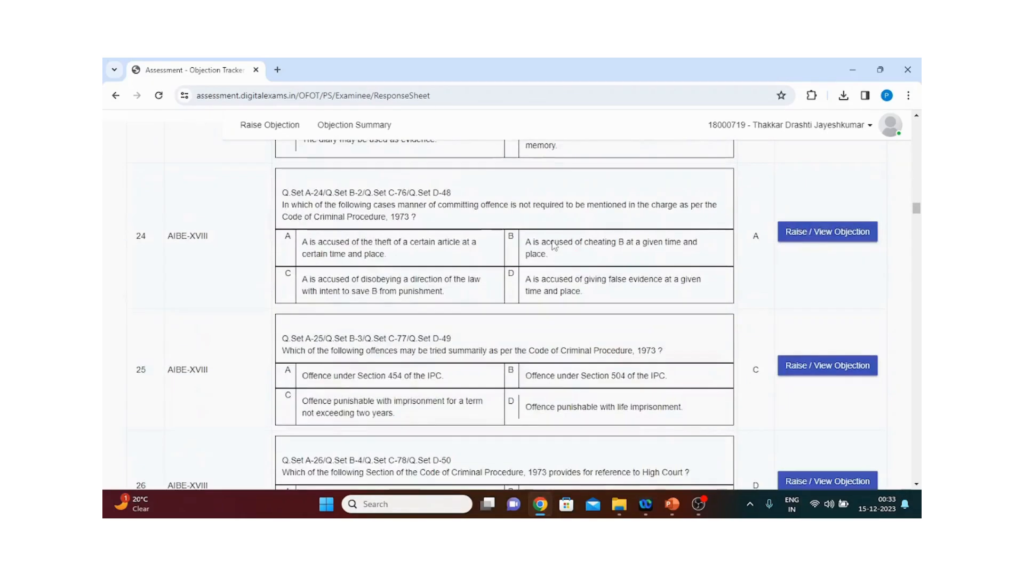
scroll(555, 246, down, 10)
scroll(555, 246, up, 20)
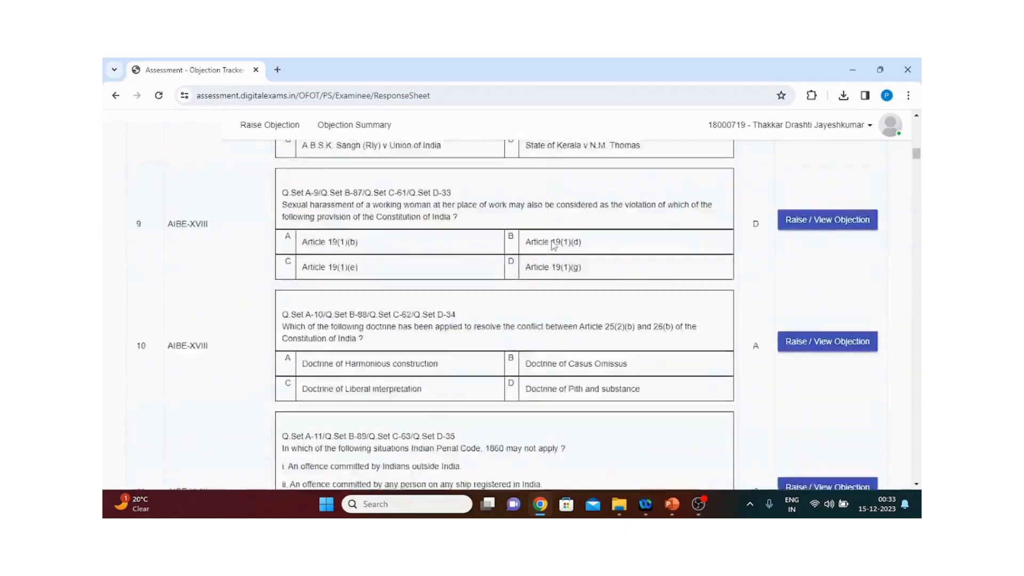
scroll(555, 246, up, 15)
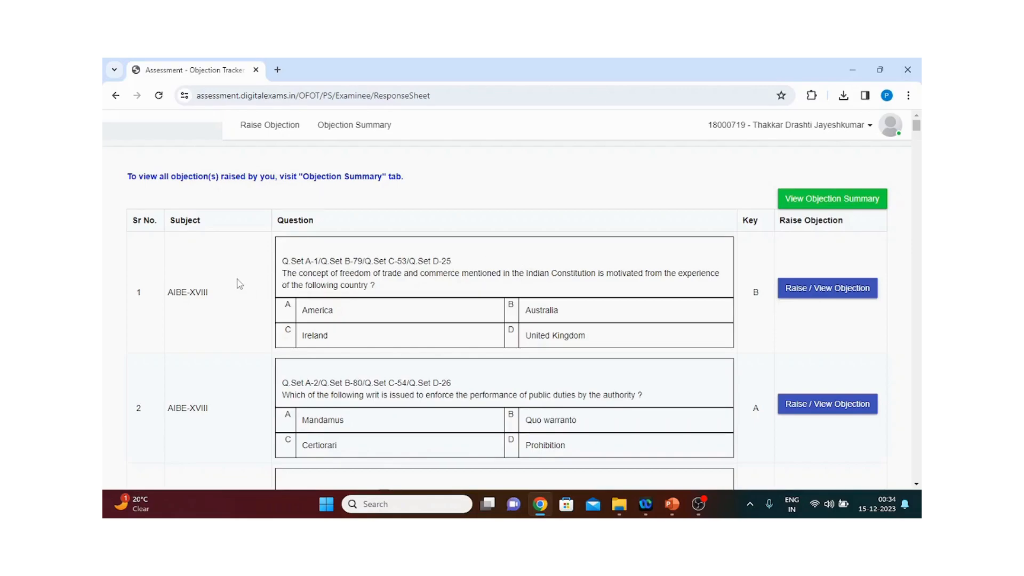
scroll(242, 264, down, 20)
scroll(242, 264, up, 10)
scroll(246, 262, down, 8)
scroll(246, 261, down, 20)
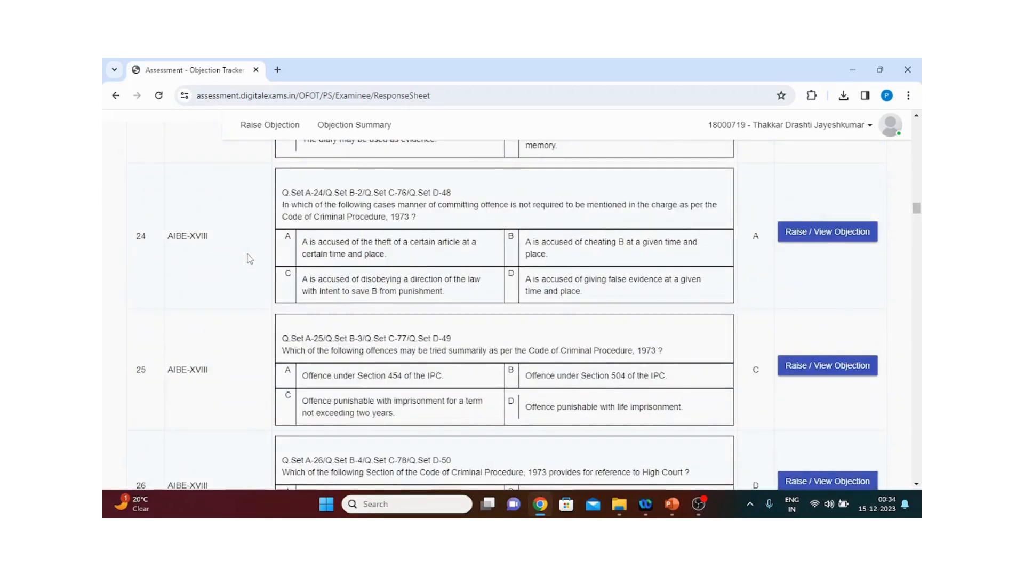
scroll(250, 259, up, 20)
scroll(248, 259, down, 7)
scroll(528, 312, down, 10)
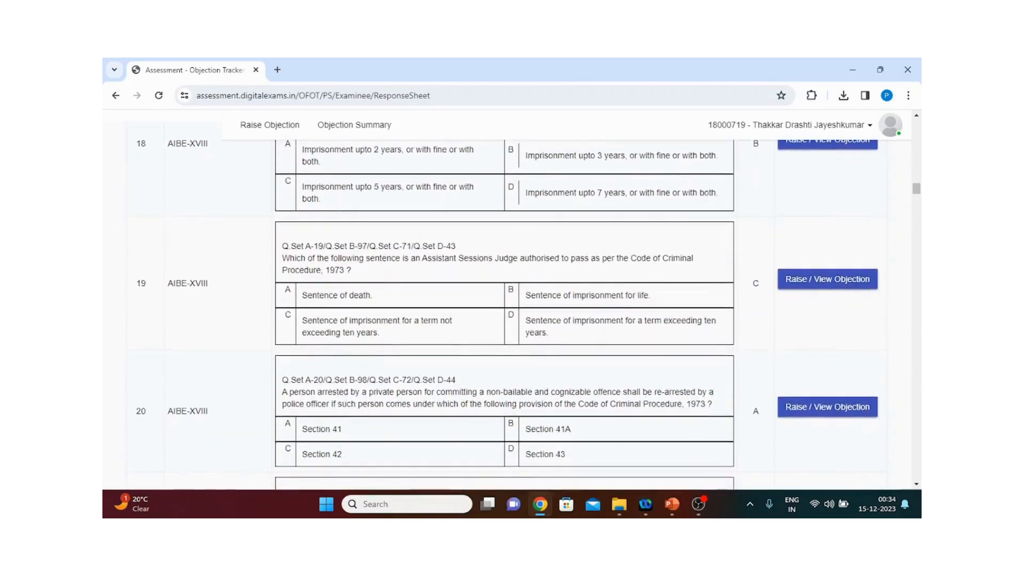
scroll(362, 248, up, 1)
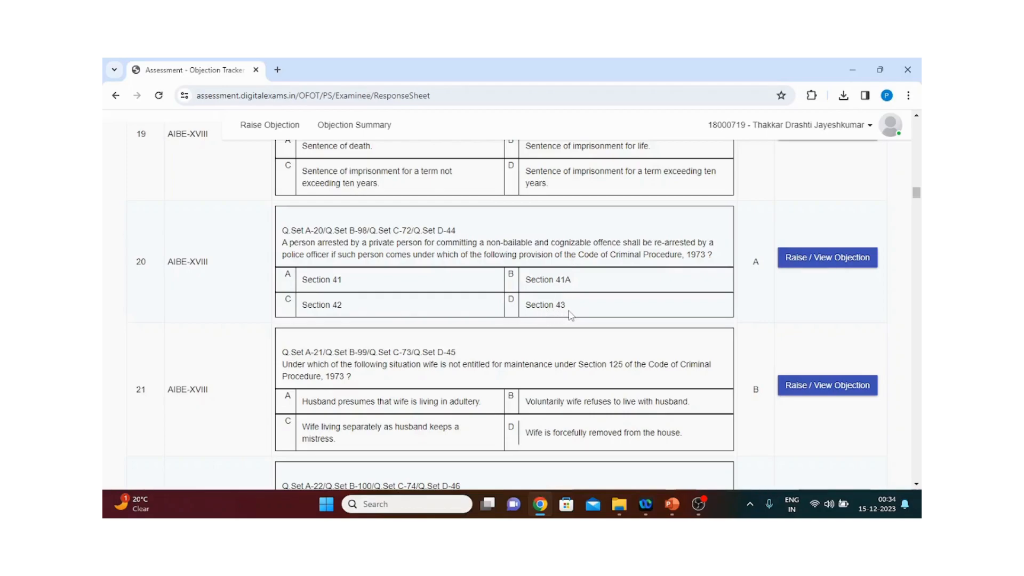
- Start an objection against question 20 with the type ANSWER KEY OF QUESTION PROVIDED IN PROVISIONAL ANSWER KEY IS INCORRECT
click(835, 268)
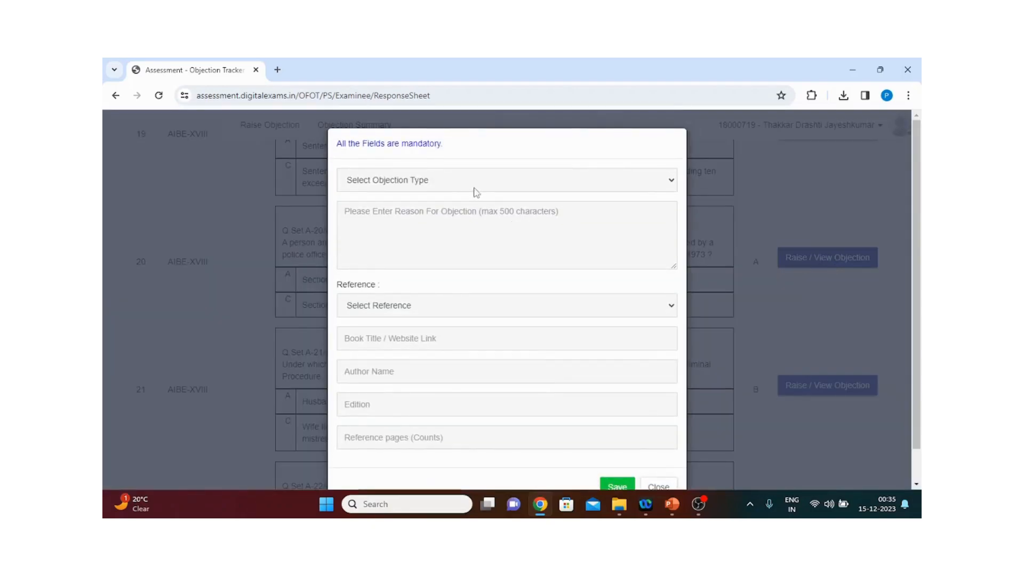
click(480, 186)
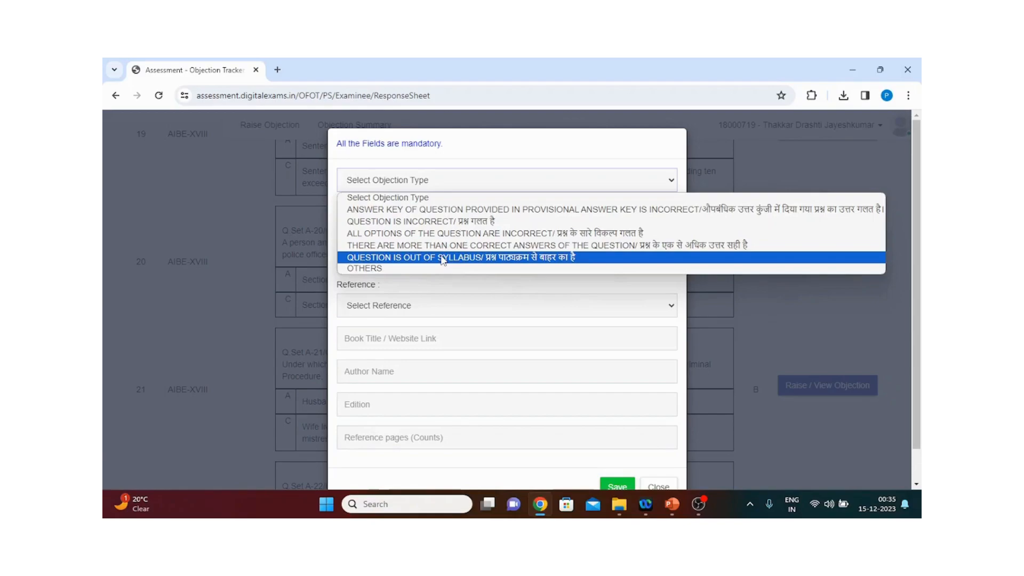
click(428, 210)
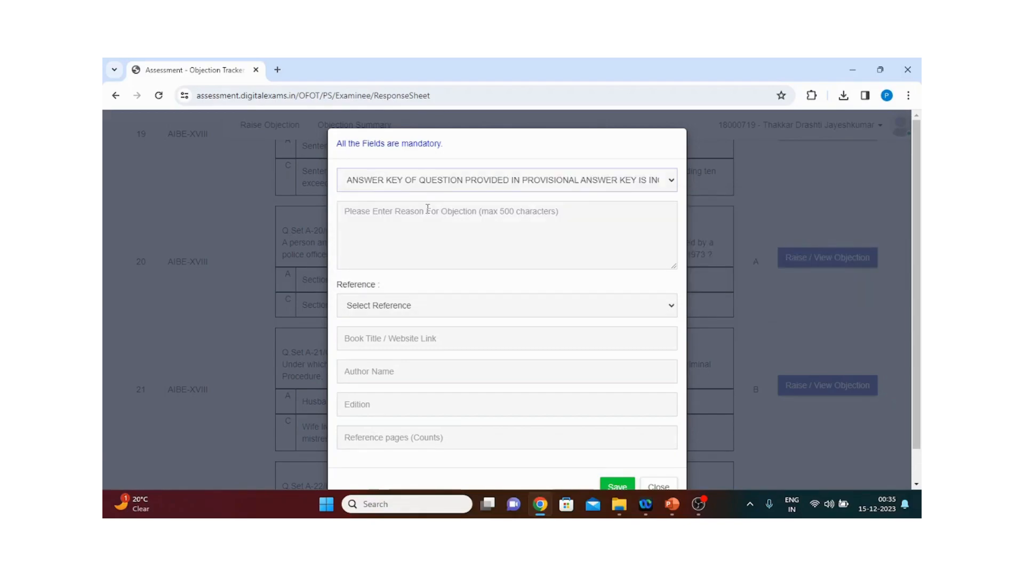
- Enter the objection reason "according to CRPC SECTION 43 IS CORRECT SO OPTION D IS RIGHT"
click(430, 213)
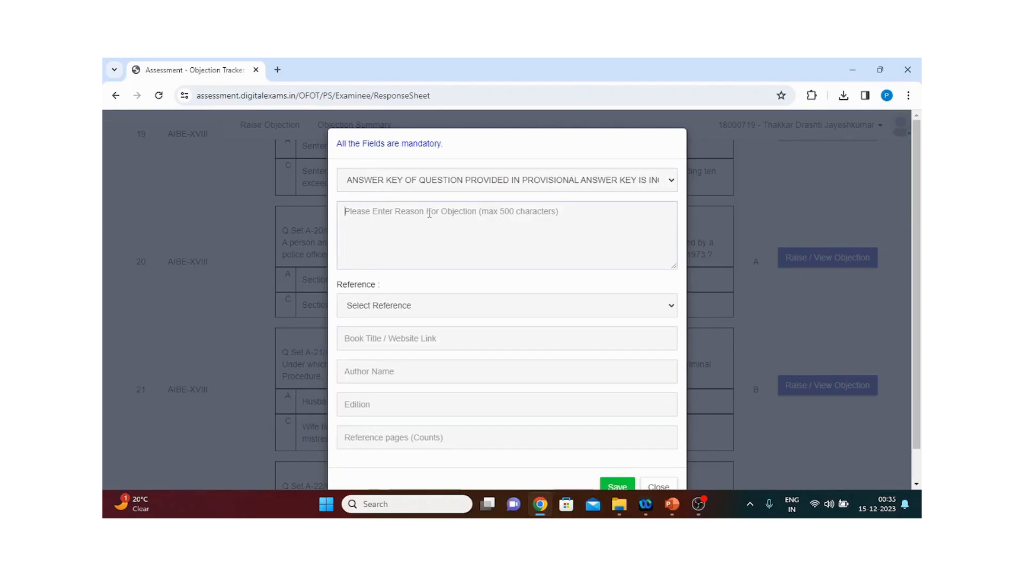
text(accor)
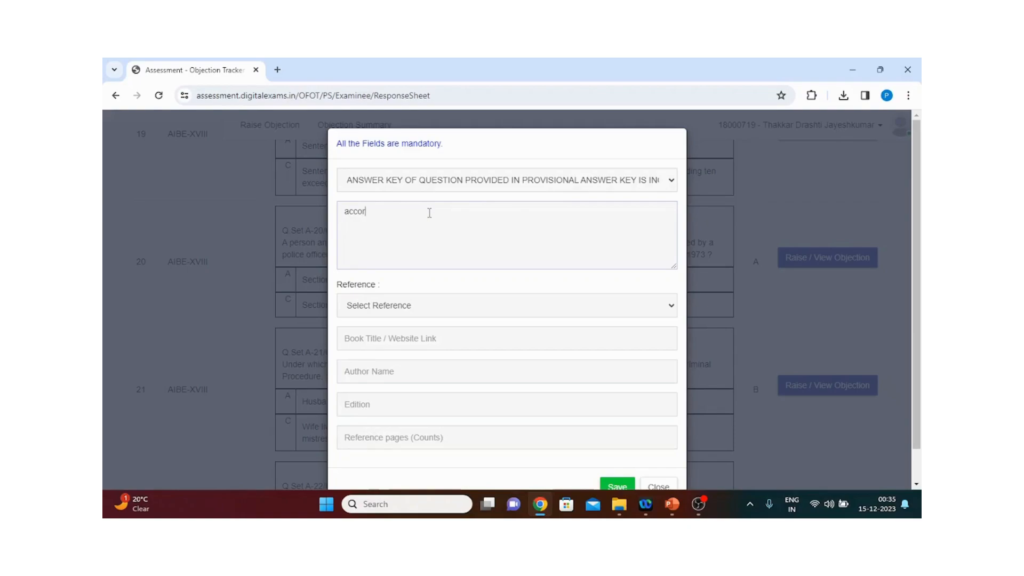
text(ding to CRPC SECTION 43 IS CORRECT)
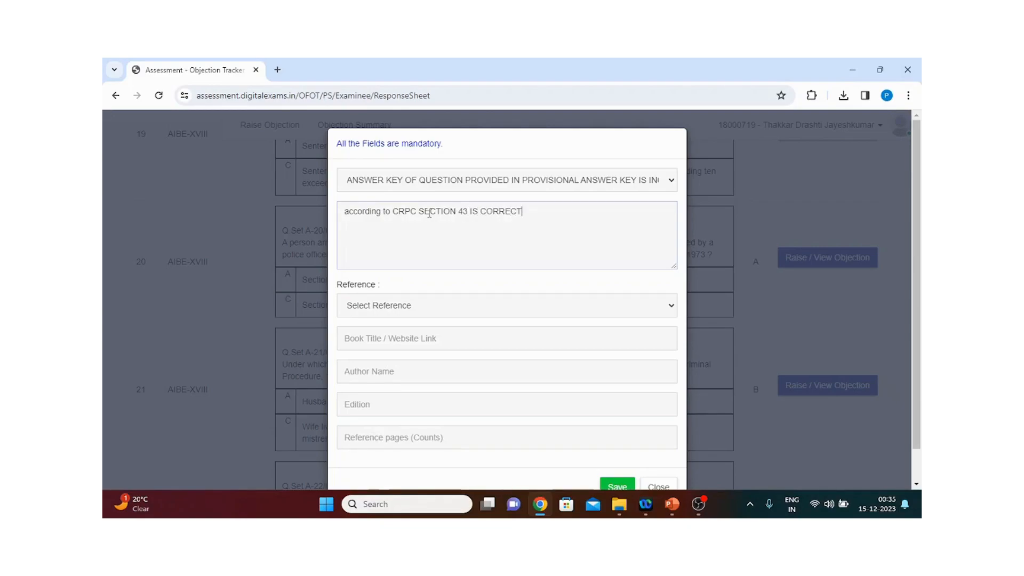
text( SO OPTION D IS RIGHT)
- Set the reference type to Book/News Paper/Magazine and the book title to "professional book publishers"
click(572, 308)
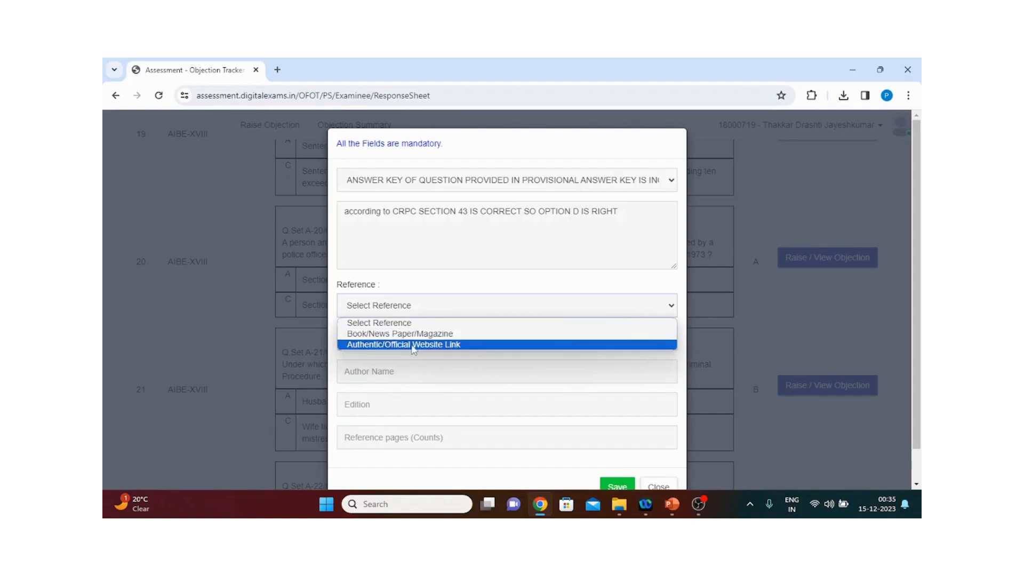
click(439, 335)
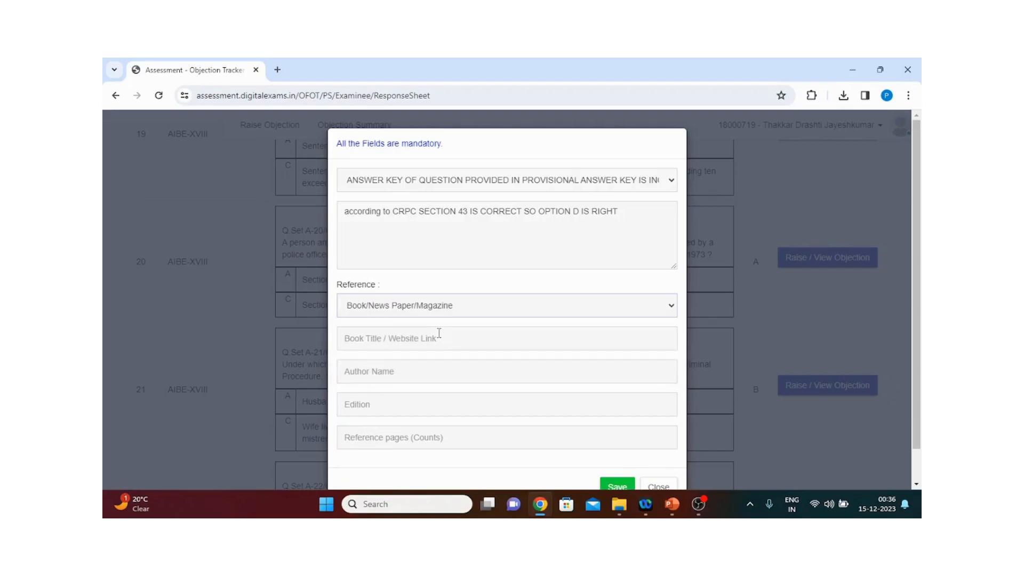
click(441, 338)
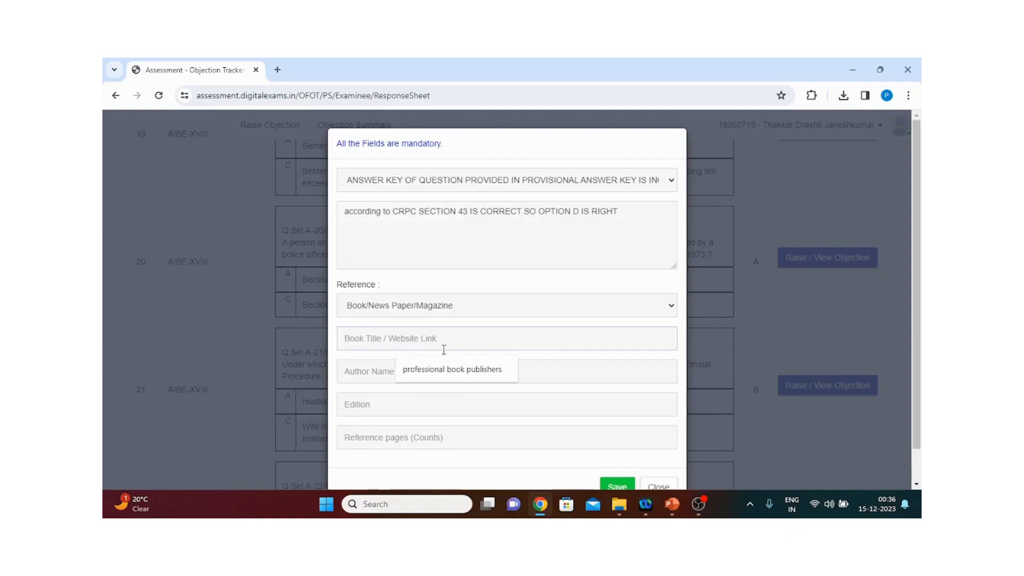
click(453, 370)
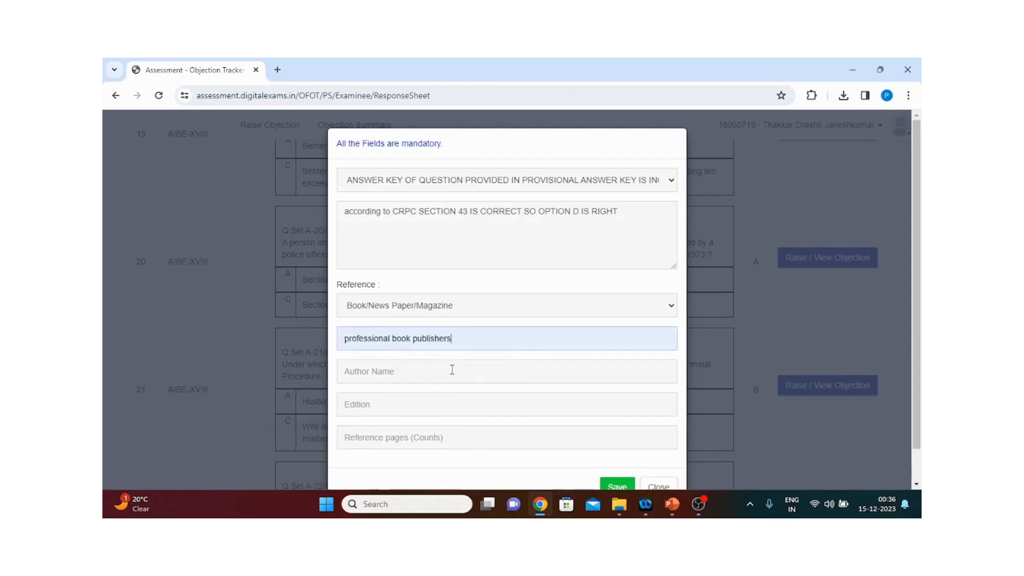
- Fill in author "professional", edition 4 and reference pages 4, and save the objection
click(484, 365)
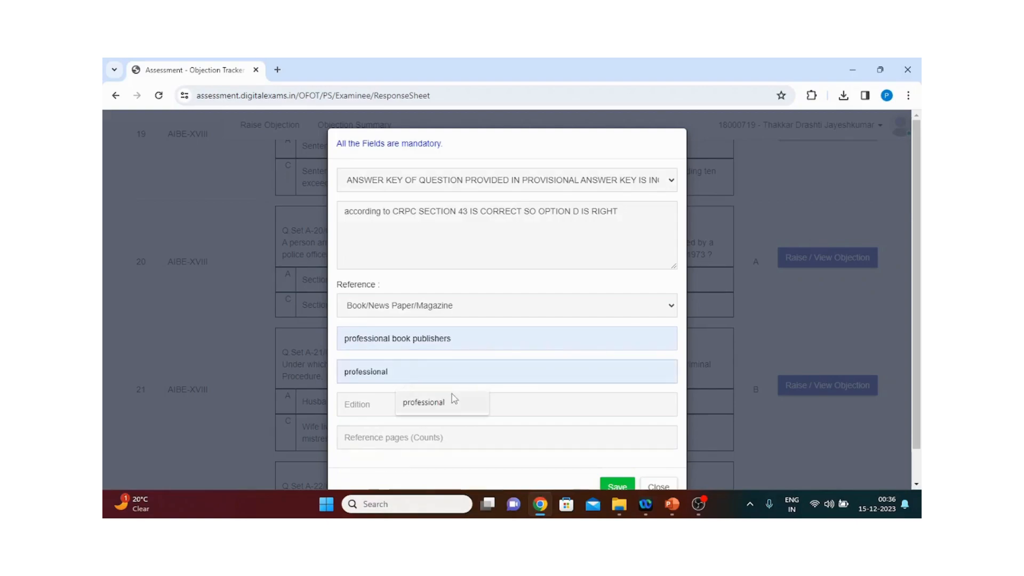
click(454, 406)
click(453, 403)
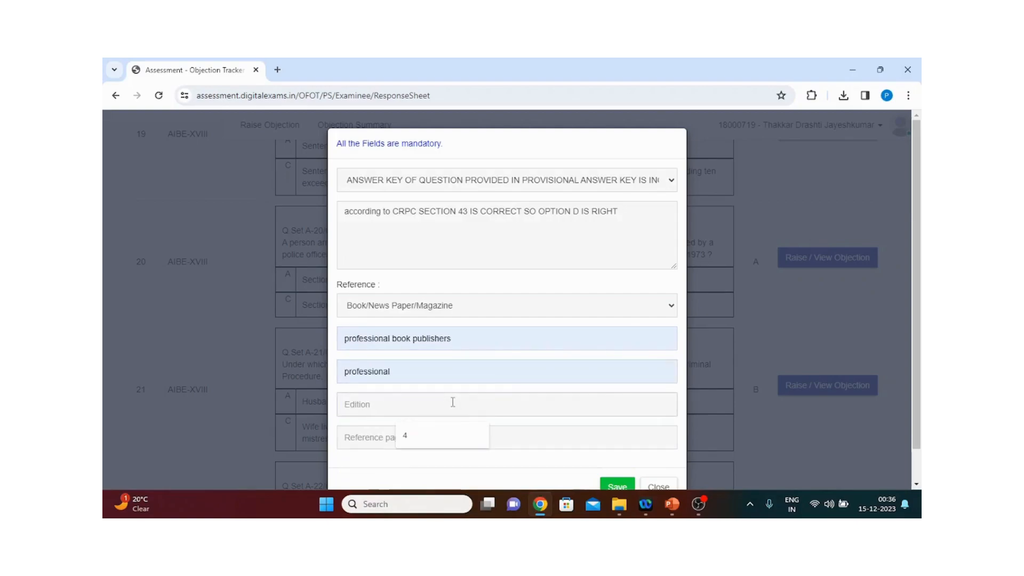
click(435, 433)
click(436, 433)
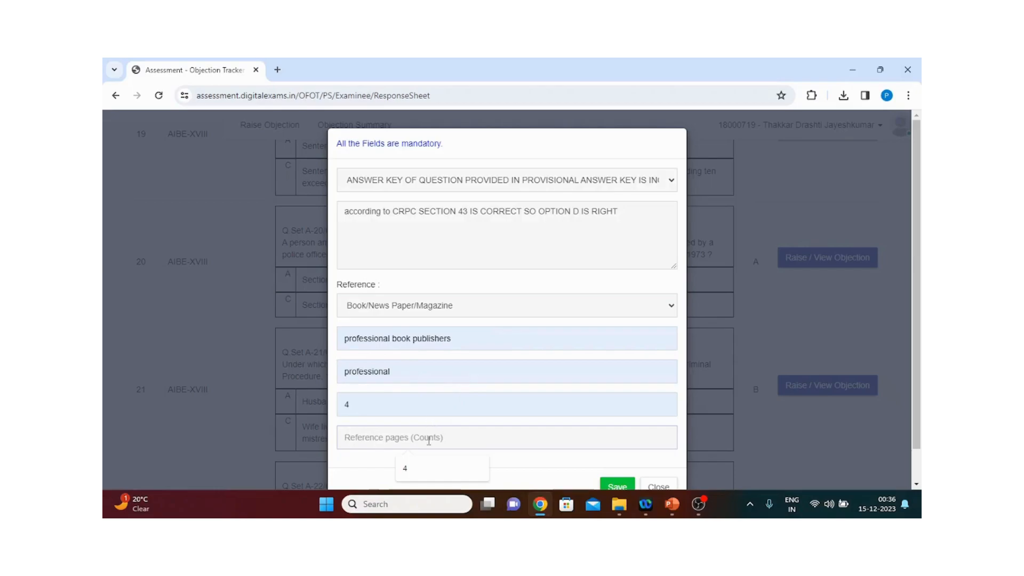
click(413, 468)
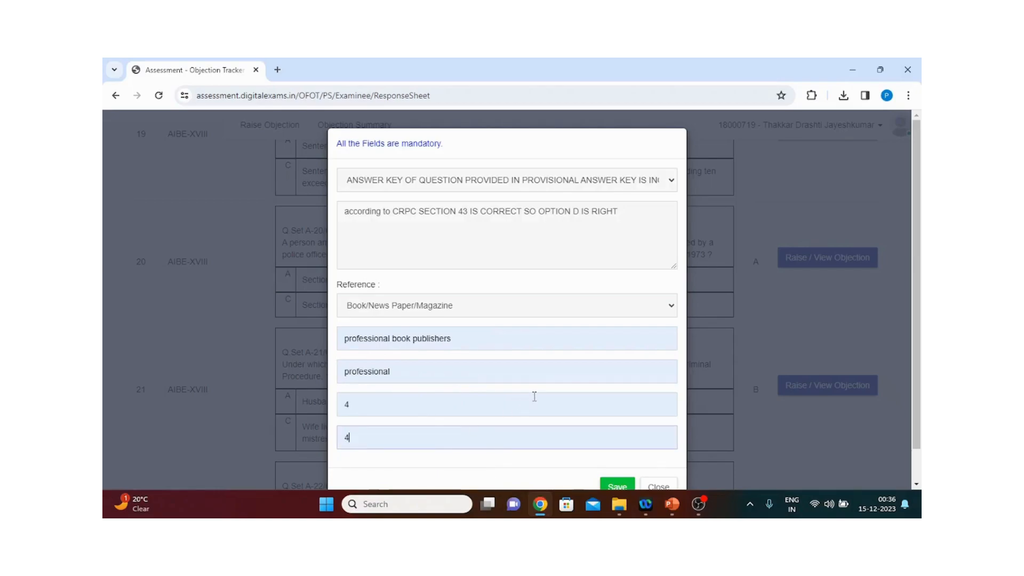
scroll(916, 317, down, 2)
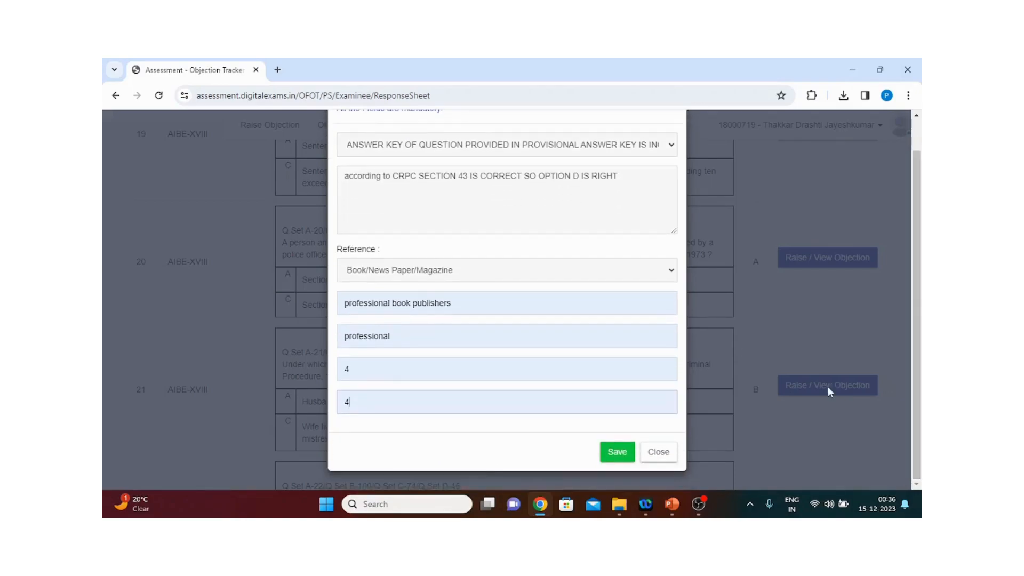
click(619, 453)
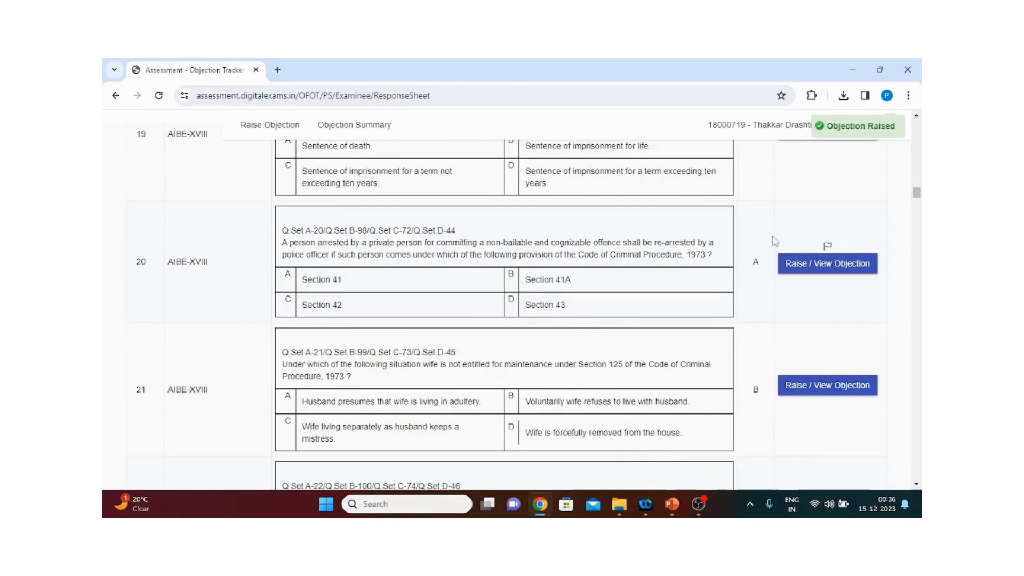
- Open the objection summary and review the recorded details of the objection to question 20
click(824, 137)
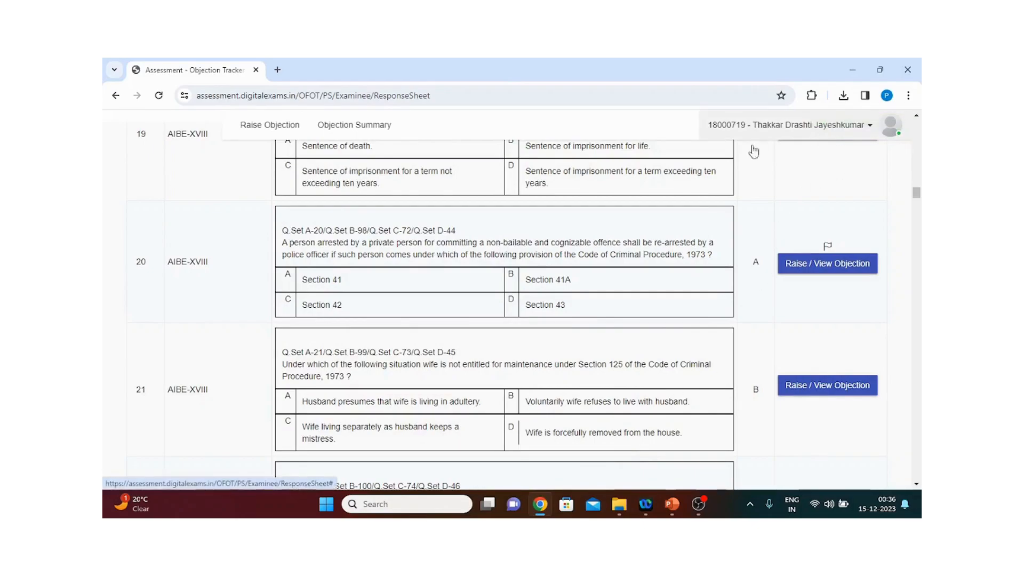
click(360, 138)
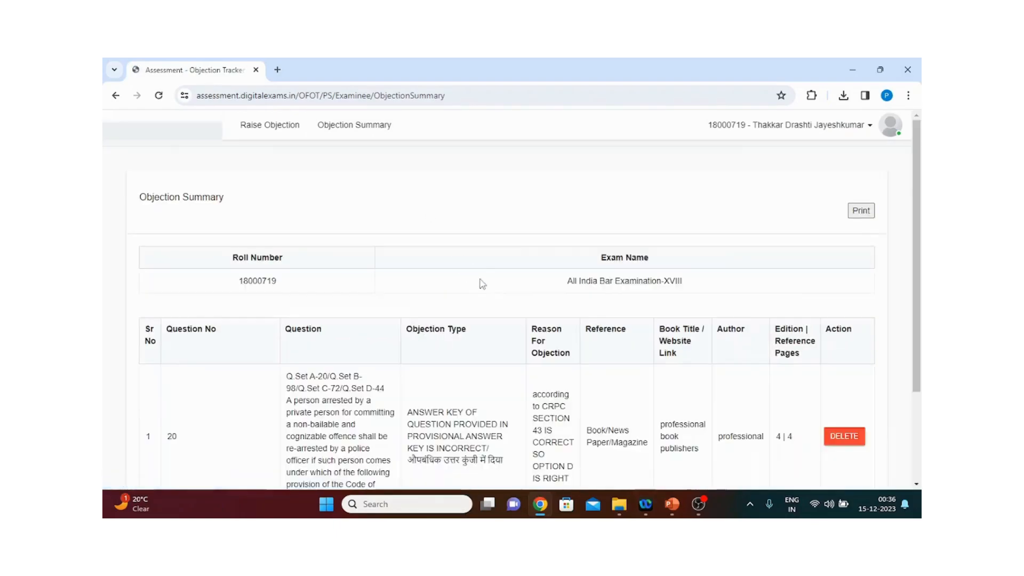
scroll(512, 320, down, 3)
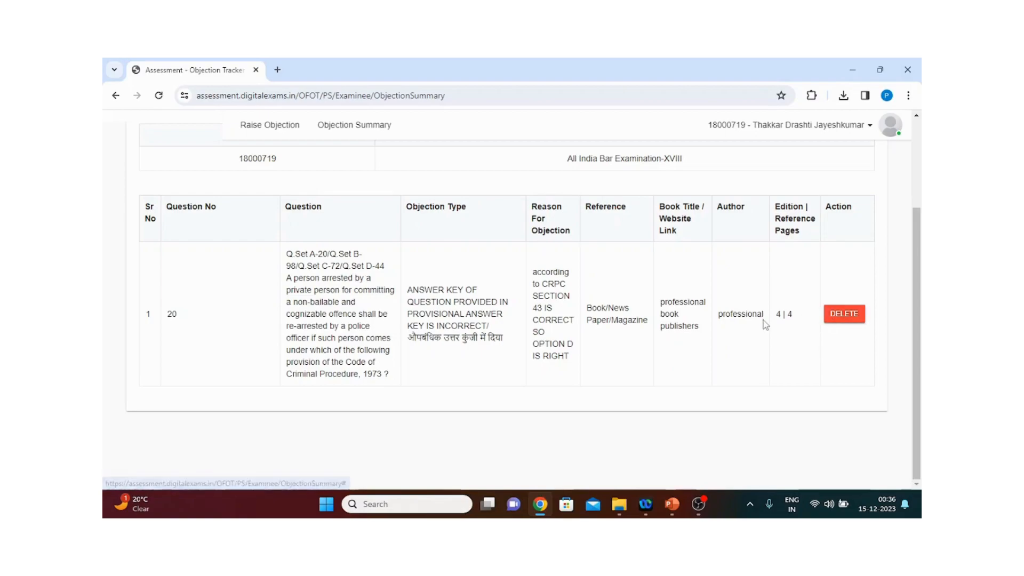
scroll(763, 320, up, 3)
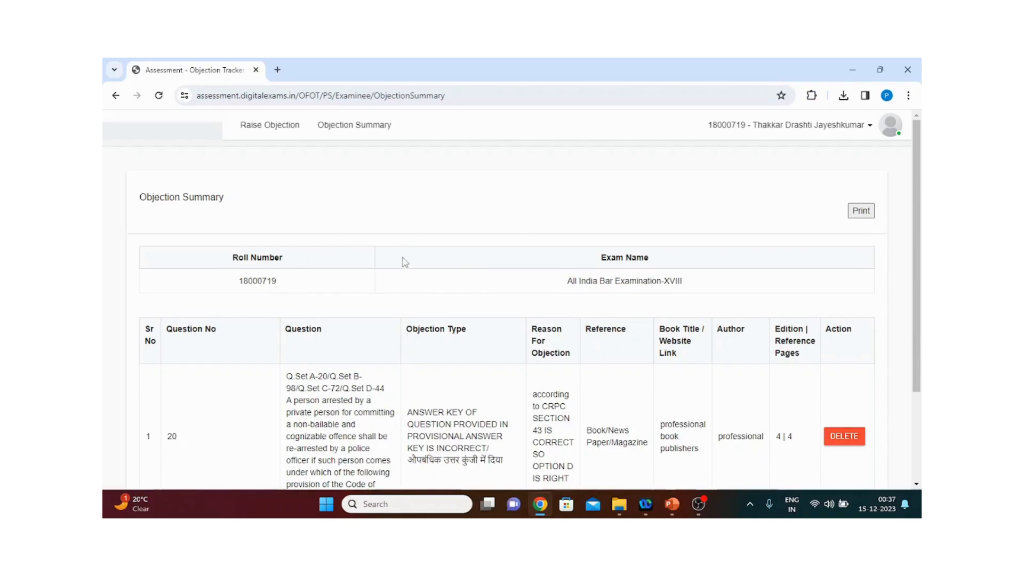
click(813, 127)
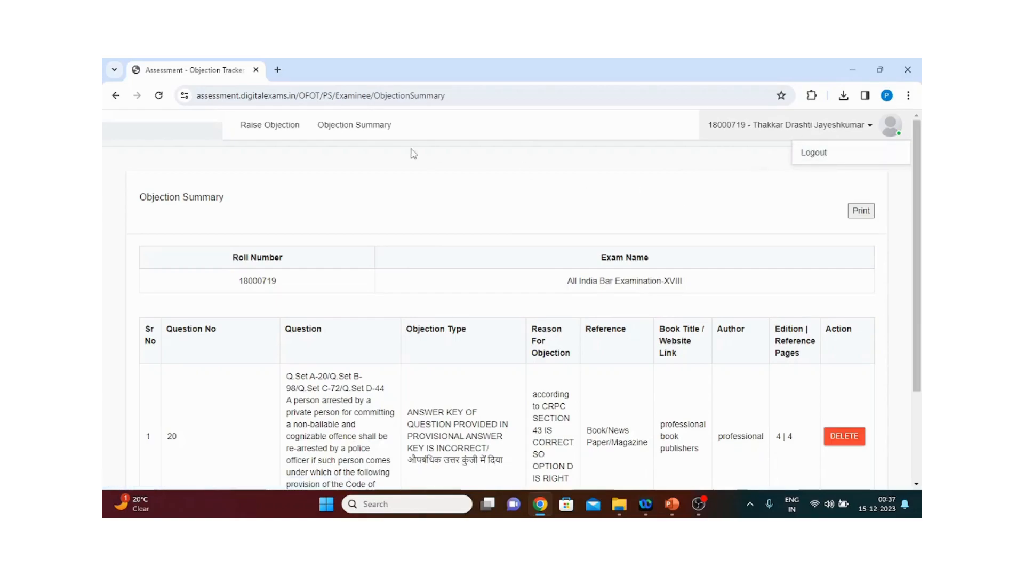
- Start an objection to question 32 with the type that the provisional answer key is incorrect and the reason "OPTION D IS CORRECT"
click(278, 128)
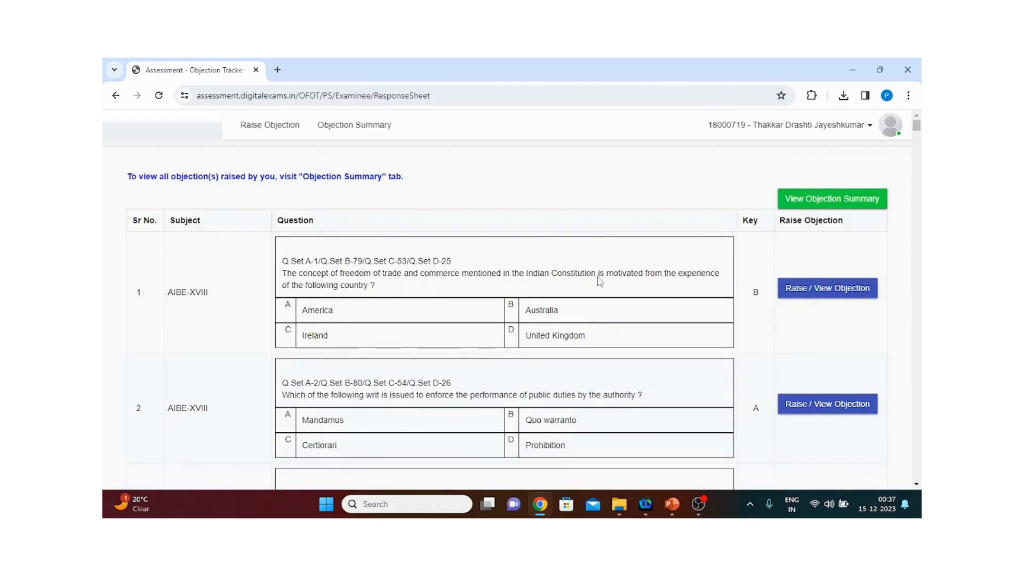
scroll(600, 281, down, 20)
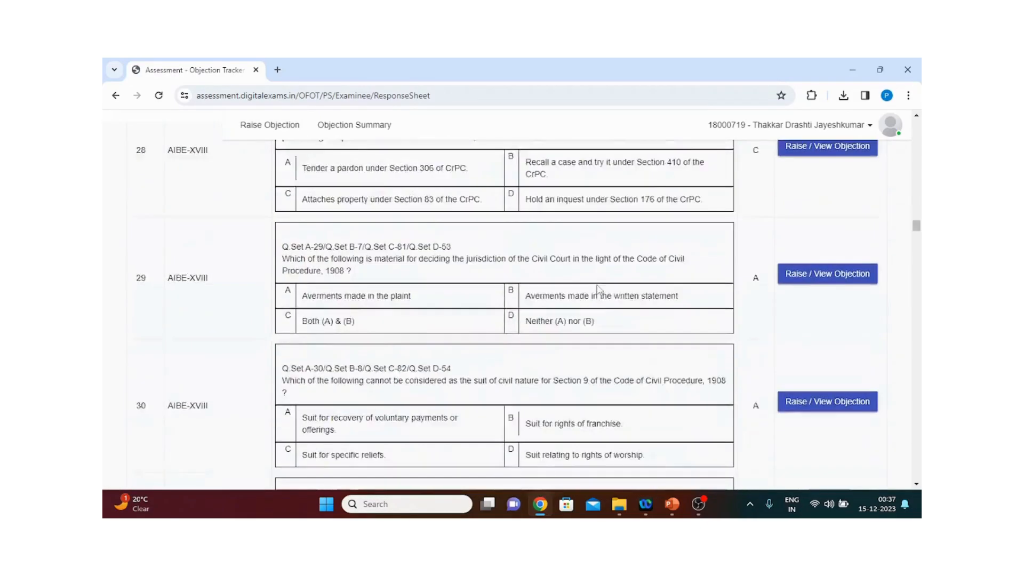
scroll(505, 330, up, 8)
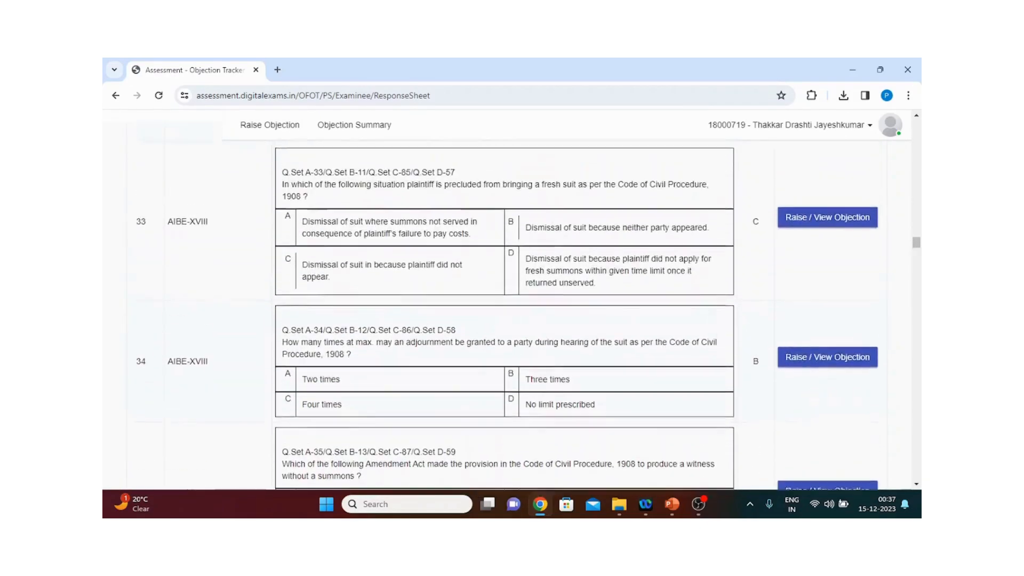
scroll(341, 299, up, 2)
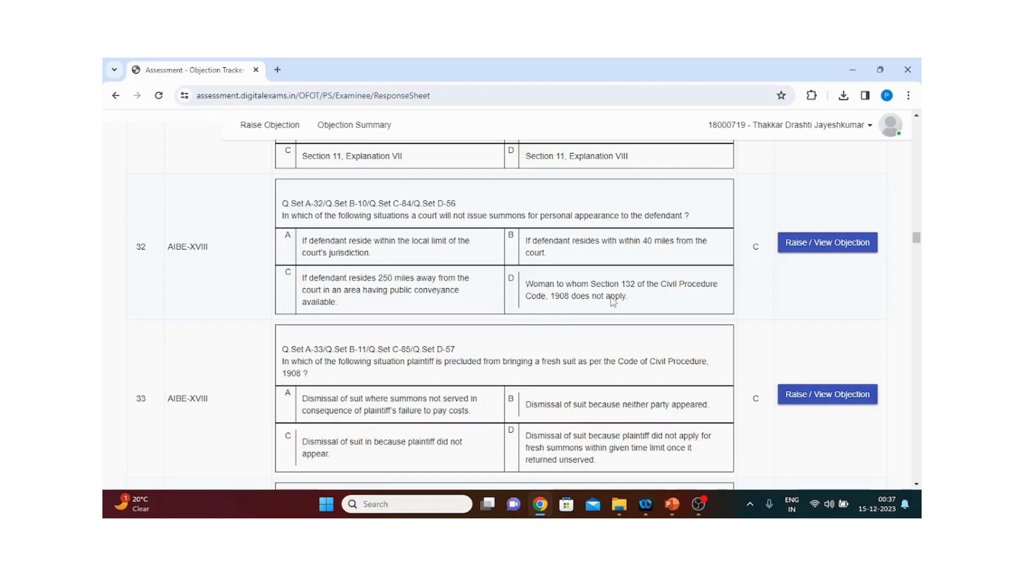
click(816, 252)
click(553, 182)
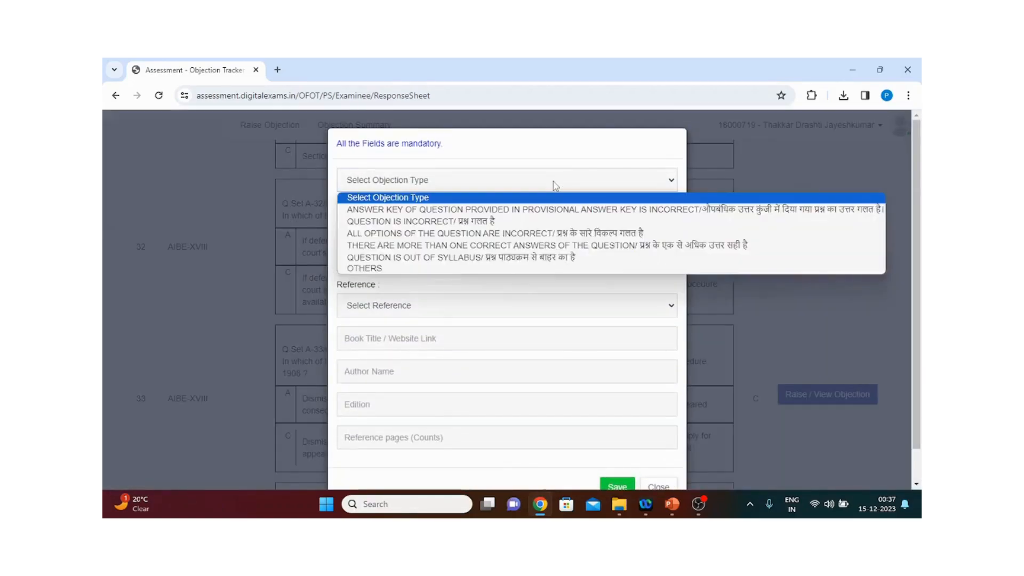
click(536, 213)
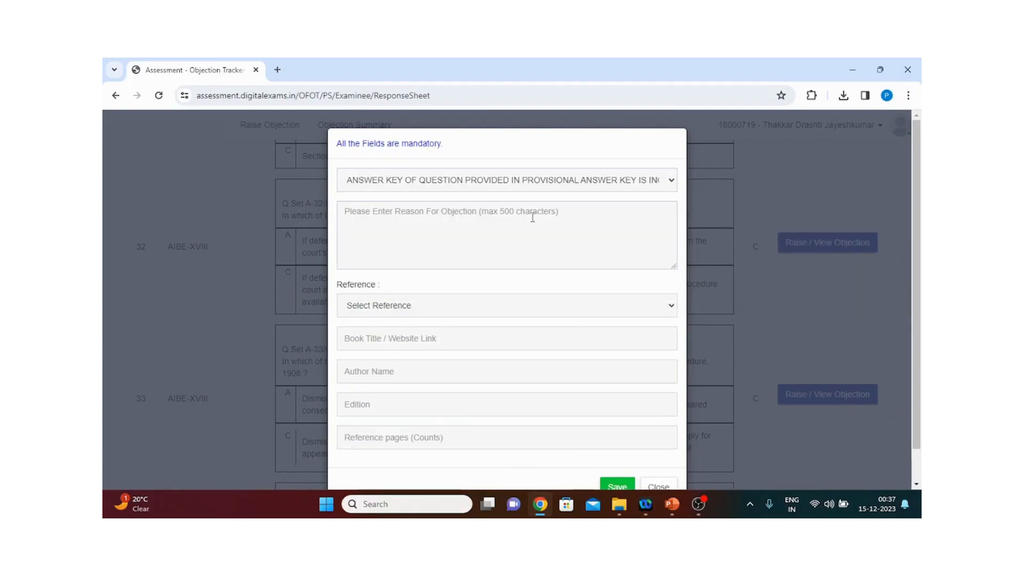
text(OPTION D IS CORRECT)
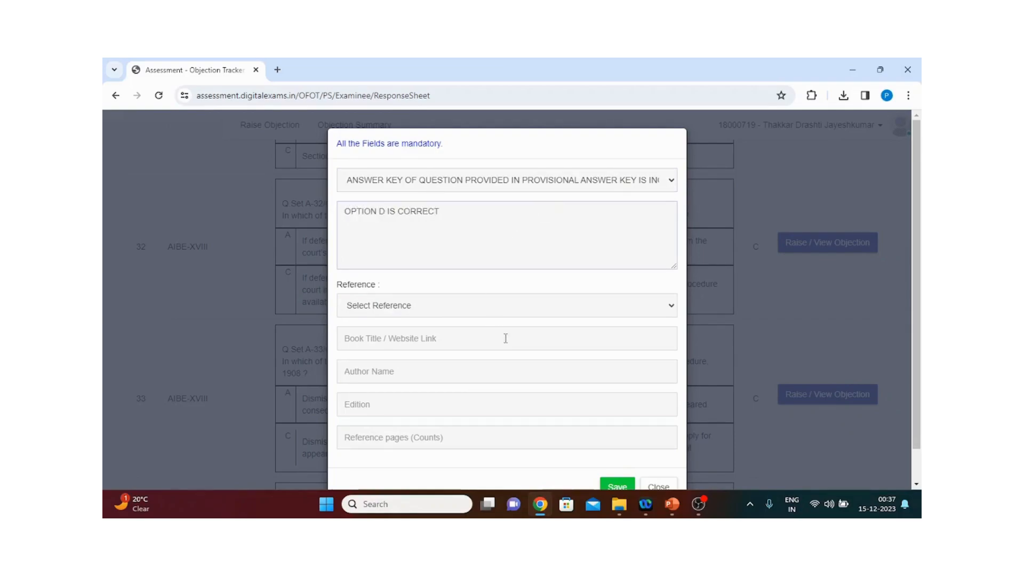
- For question 32's objection, set the reference to Book/News Paper/Magazine, title "professional book publishers" and author "professional"
click(514, 298)
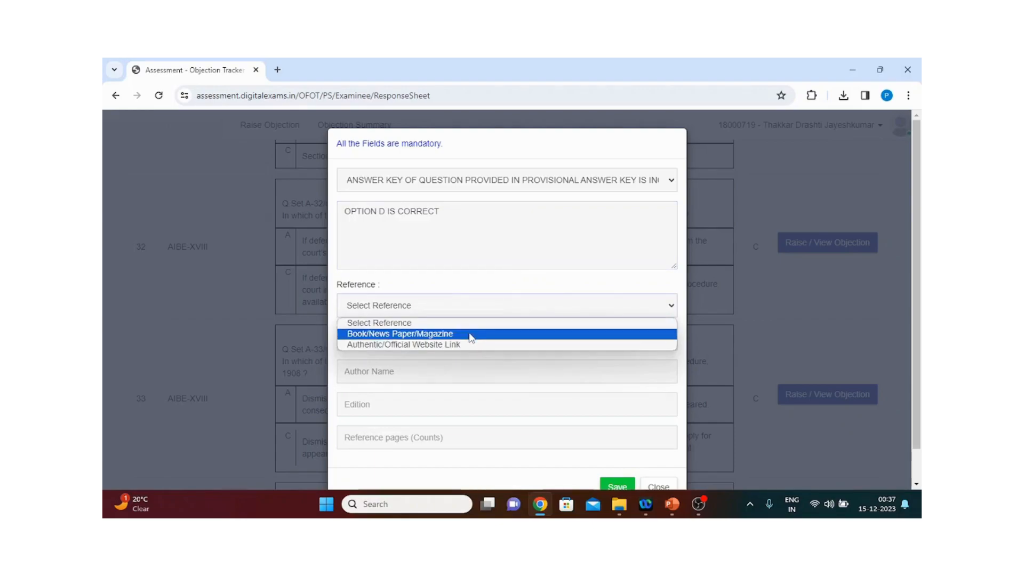
click(472, 335)
click(470, 334)
click(458, 366)
click(434, 371)
click(439, 406)
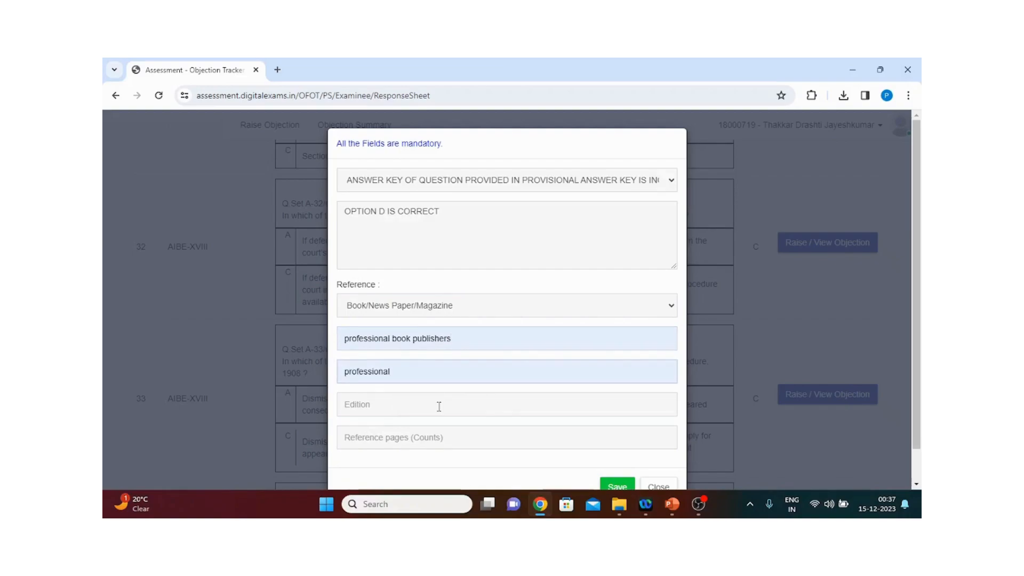
- Set edition 4 and reference pages 4 for question 32's objection, and save it
click(440, 406)
click(432, 435)
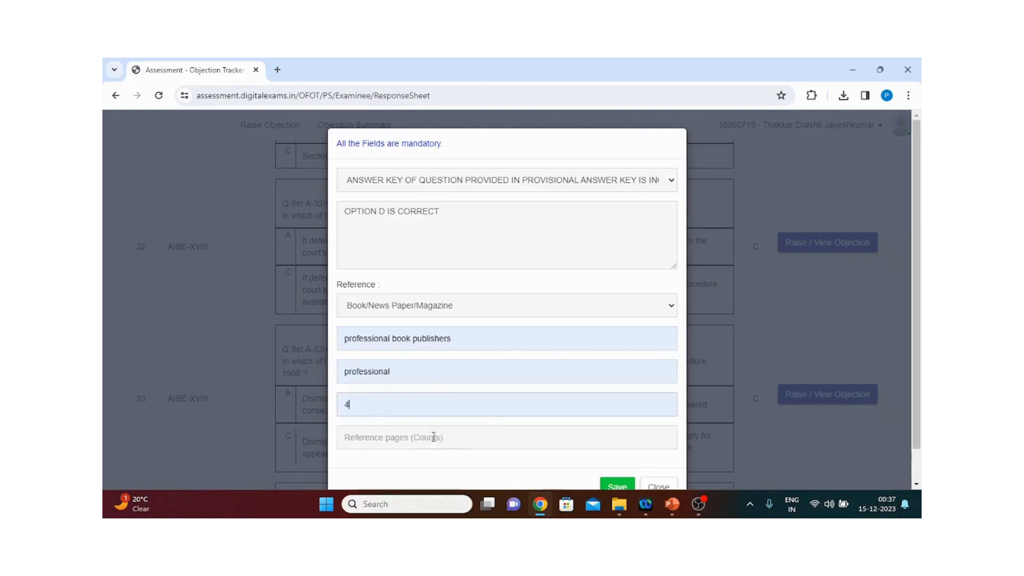
click(434, 437)
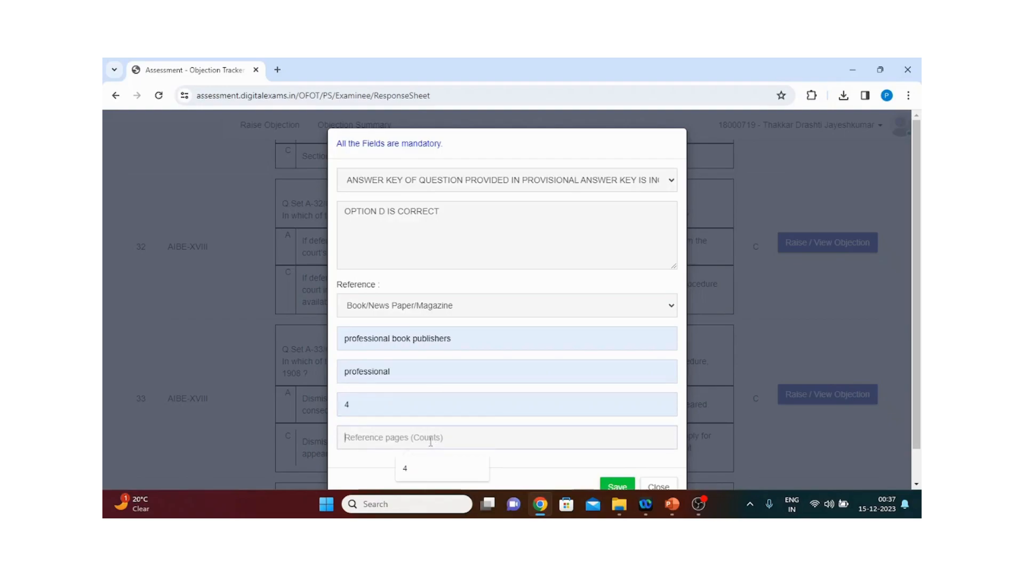
click(412, 470)
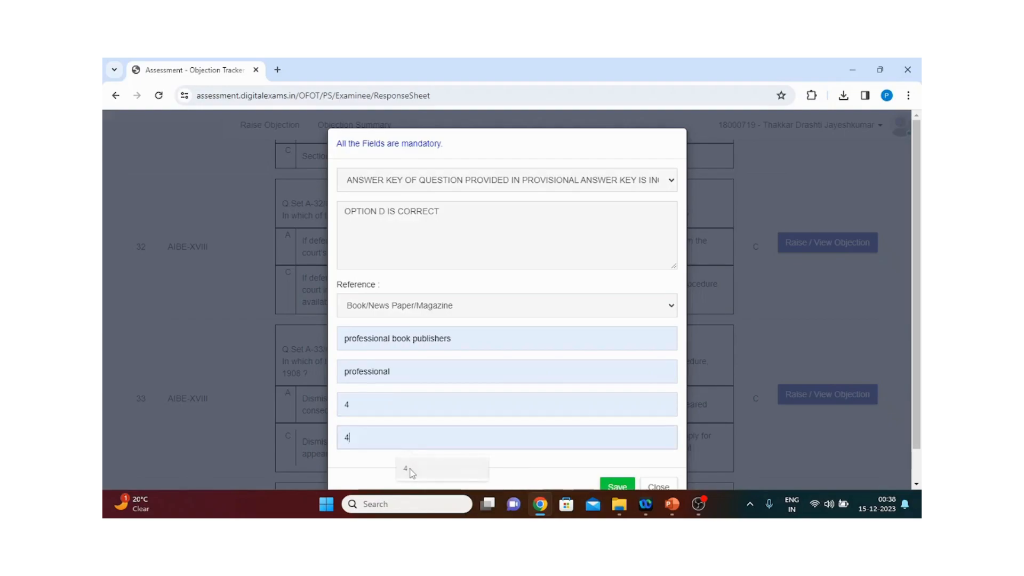
click(616, 486)
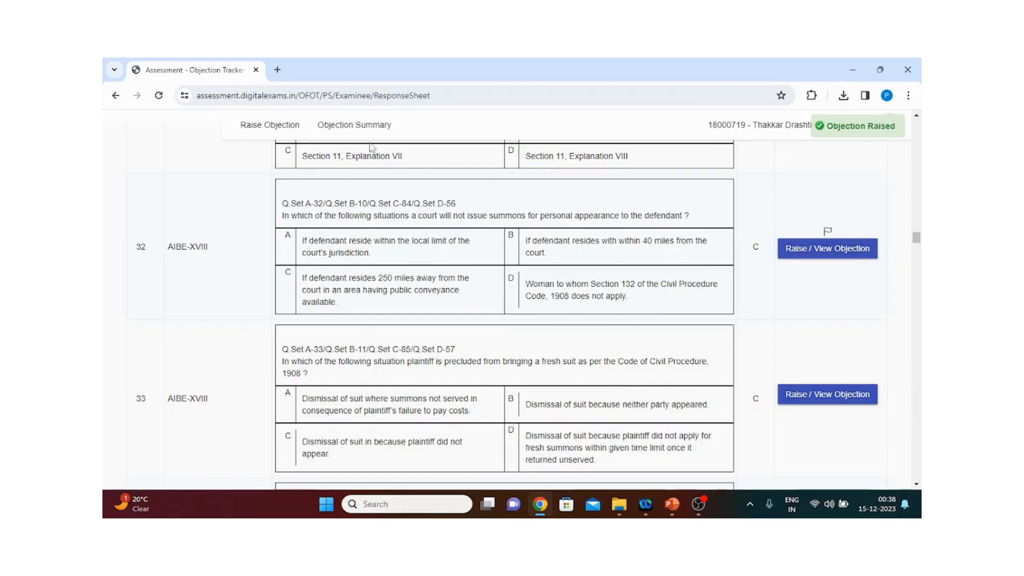
- Open the objection summary and review the recorded objections to questions 20 and 32
click(354, 124)
scroll(457, 258, down, 4)
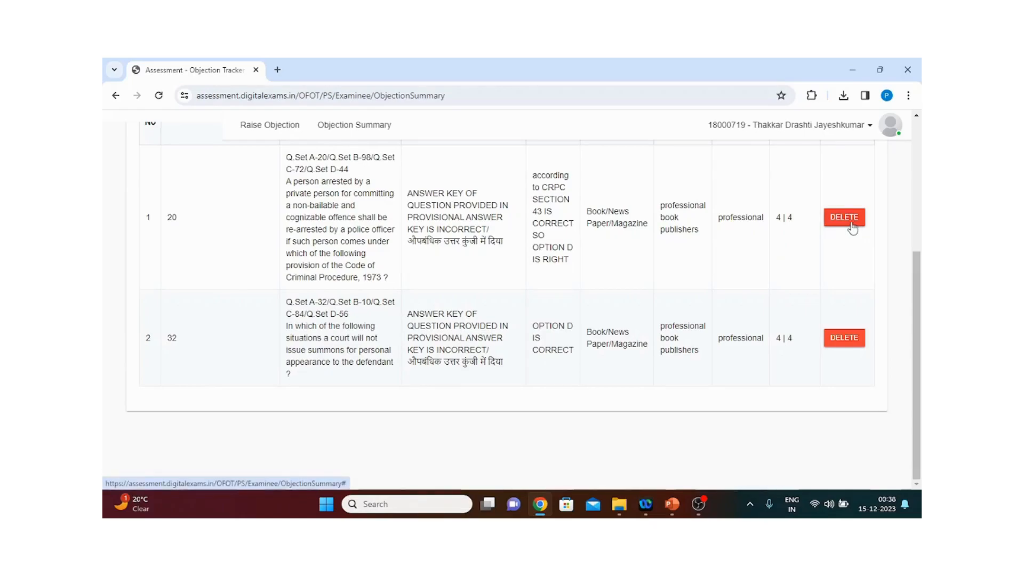
- Start an objection to question 33 with the type that the provisional answer key is incorrect and the reason "OPTION D IS CORRECT"
click(259, 139)
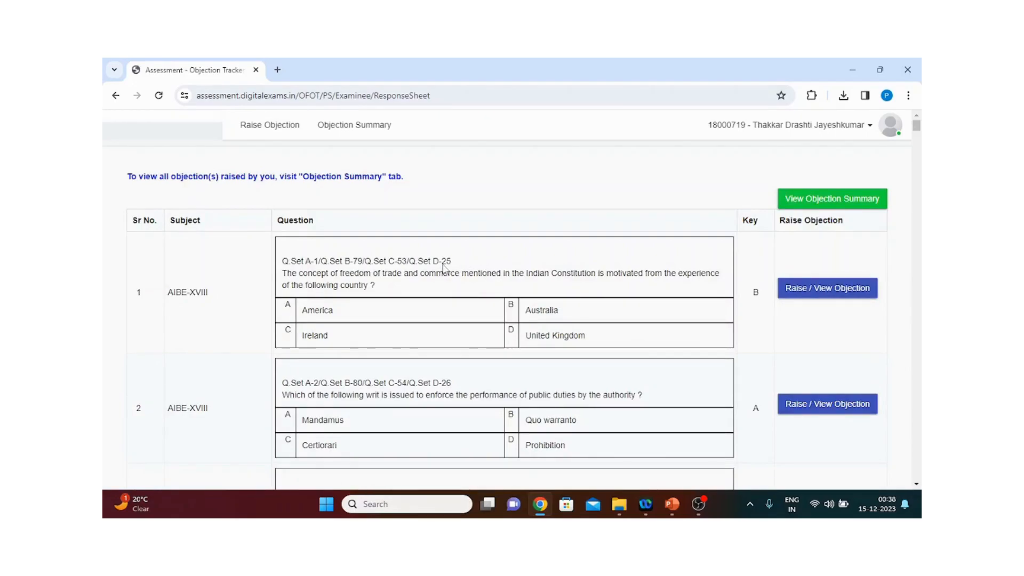
scroll(444, 268, down, 20)
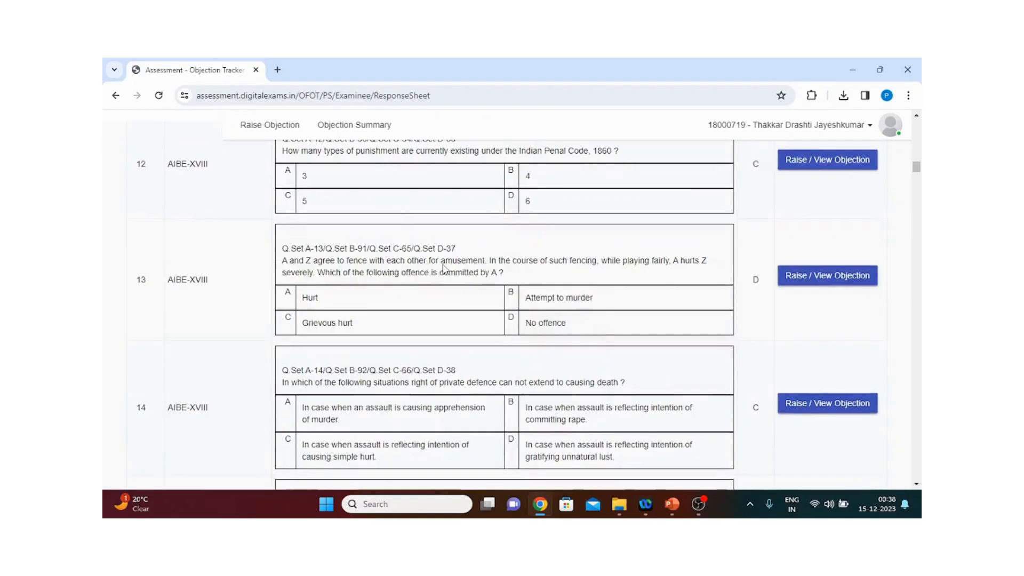
scroll(444, 268, down, 20)
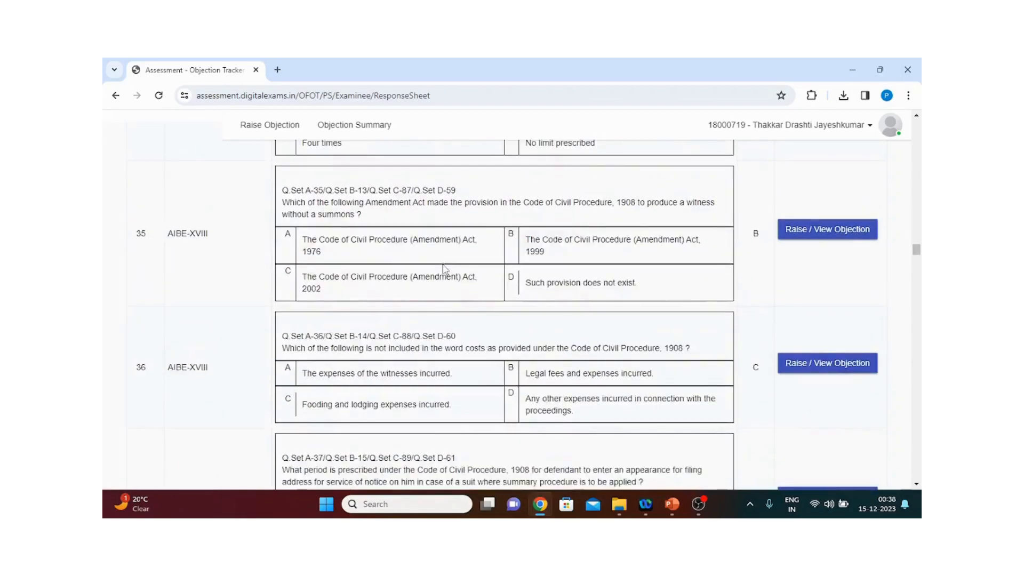
scroll(445, 269, up, 20)
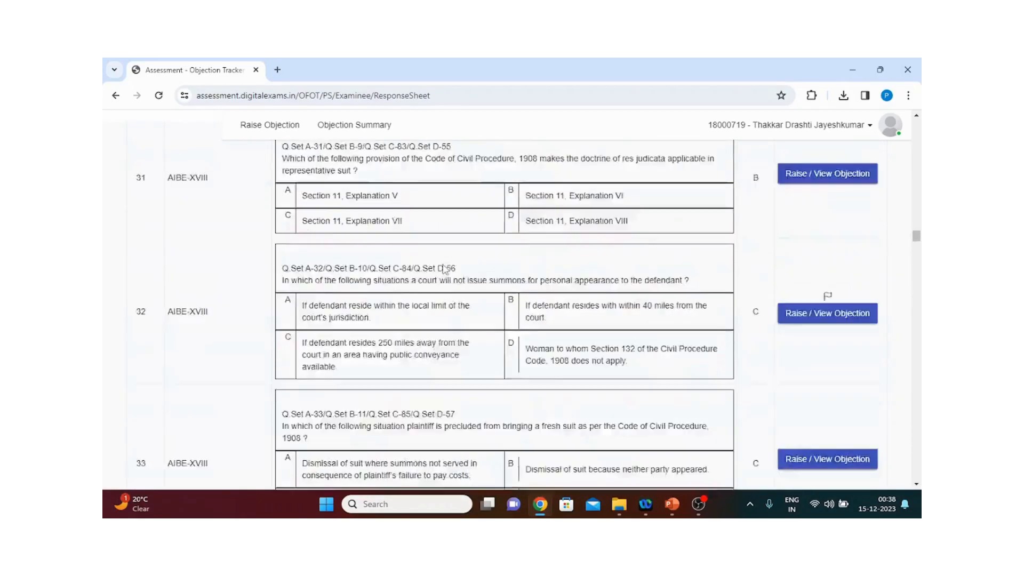
scroll(825, 425, down, 7)
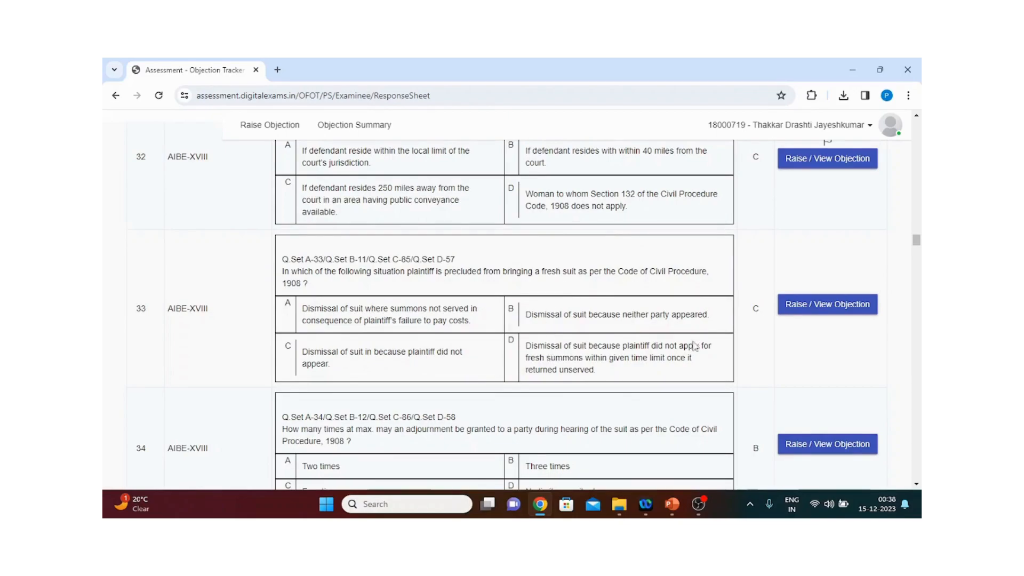
click(814, 313)
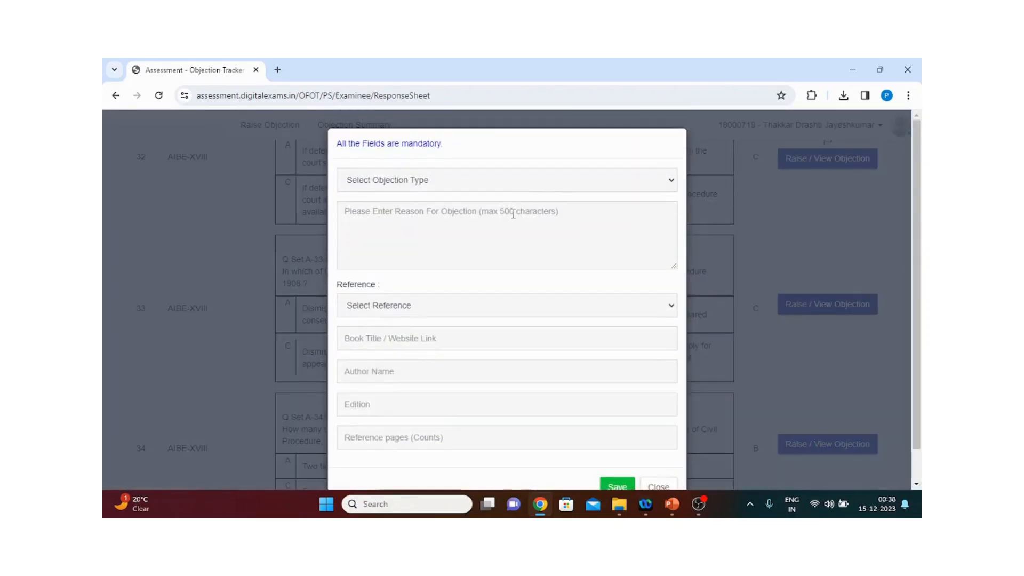
click(515, 181)
click(484, 216)
click(481, 219)
text(OPTION D IS CORRECT)
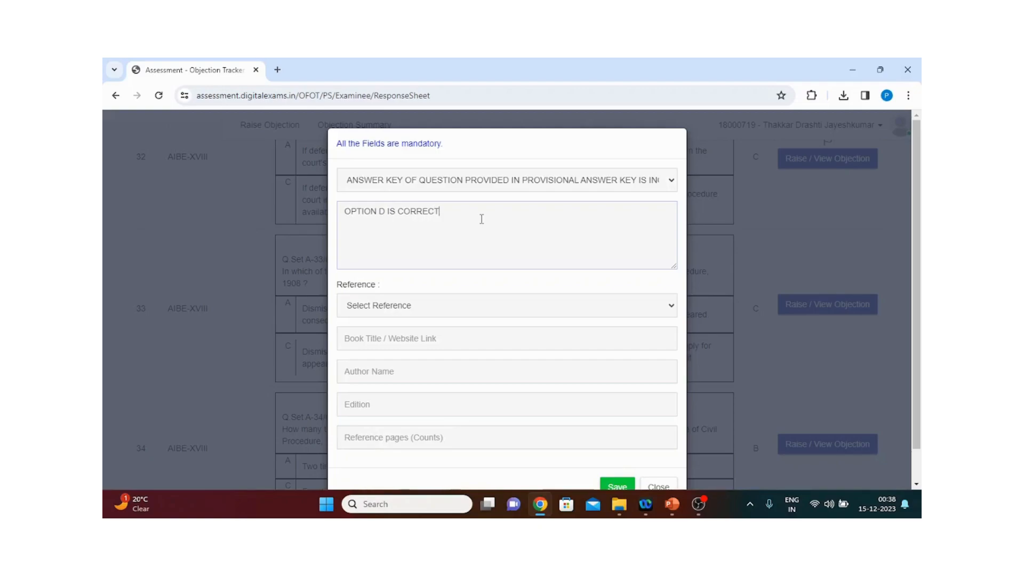
- For question 33's objection, set the reference to Book/News Paper/Magazine, title "professional book publishers" and author "professional"
click(487, 306)
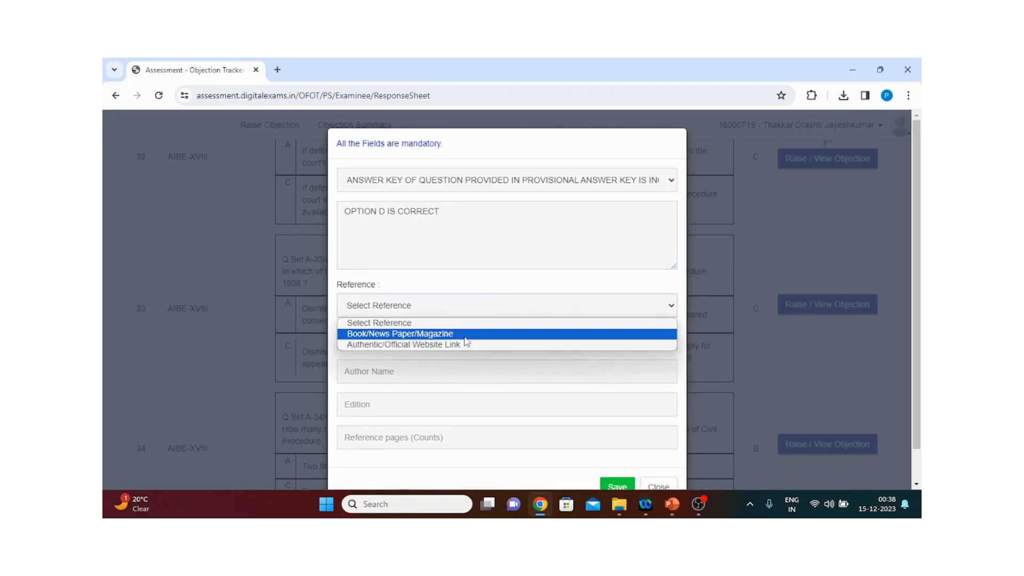
click(466, 334)
click(465, 342)
click(446, 373)
click(446, 373)
click(446, 408)
- Set edition 4 and reference pages 4 for question 33's objection, and save it
click(442, 405)
click(434, 443)
click(435, 443)
click(411, 474)
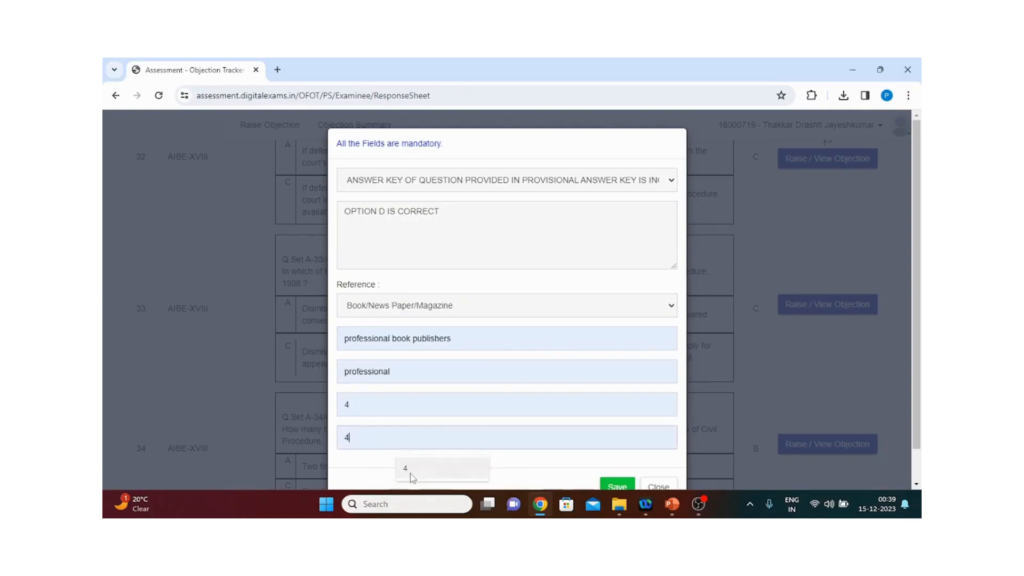
click(619, 487)
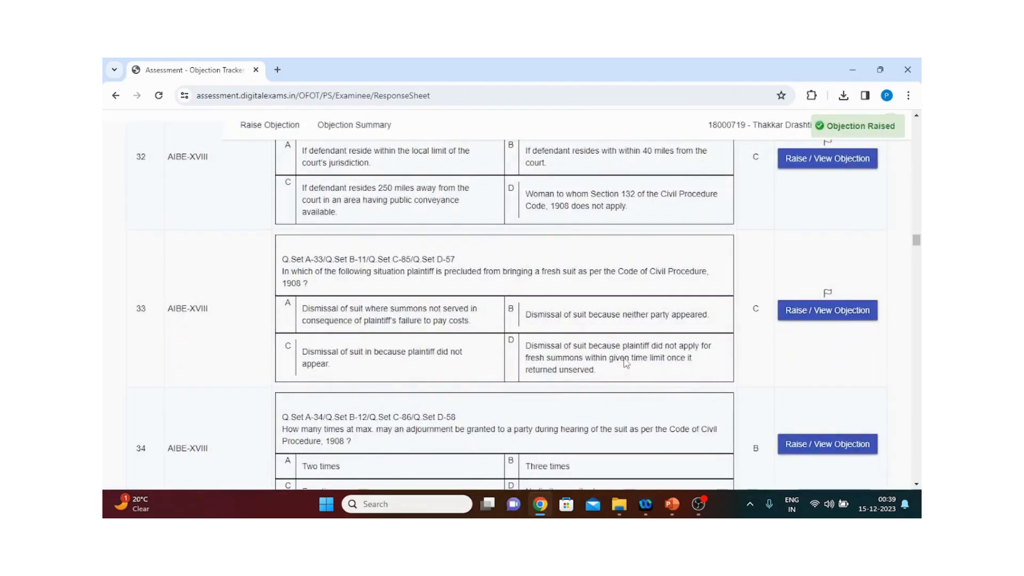
- Start an objection to question 51 with the type that the provisional answer key is incorrect and the reason "OPTION B IS CORRECT"
scroll(626, 364, down, 20)
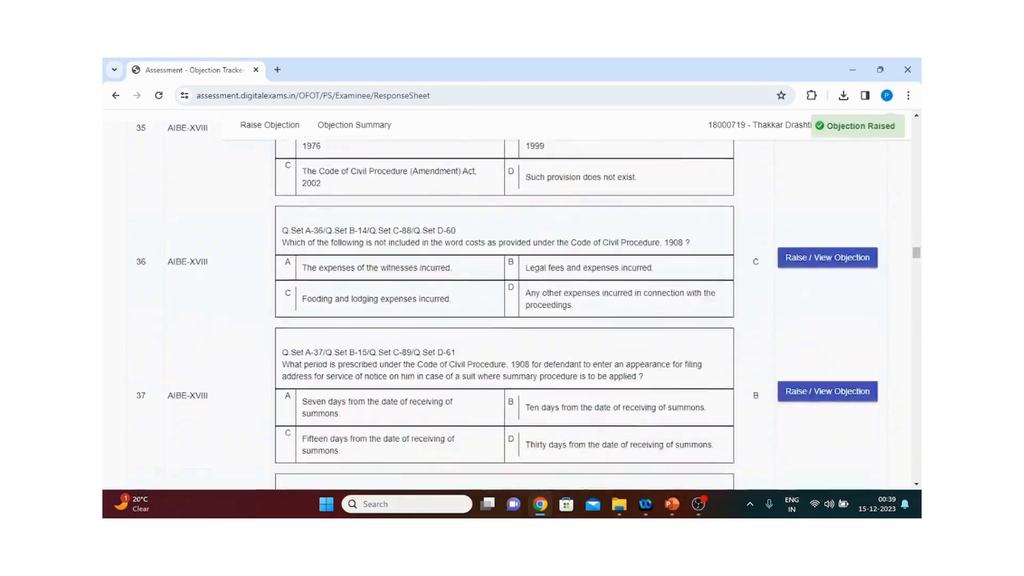
scroll(627, 364, down, 15)
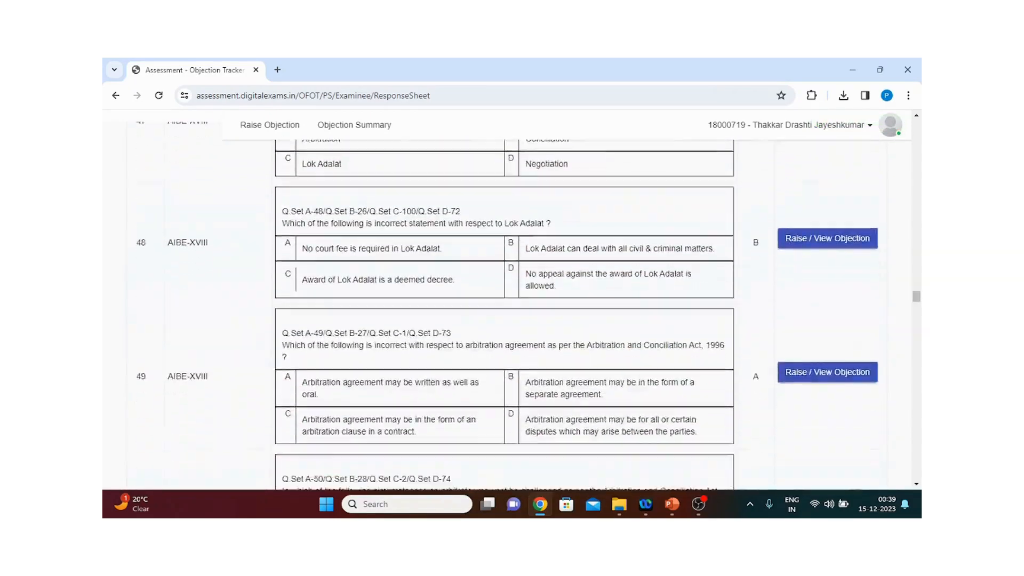
scroll(475, 258, up, 2)
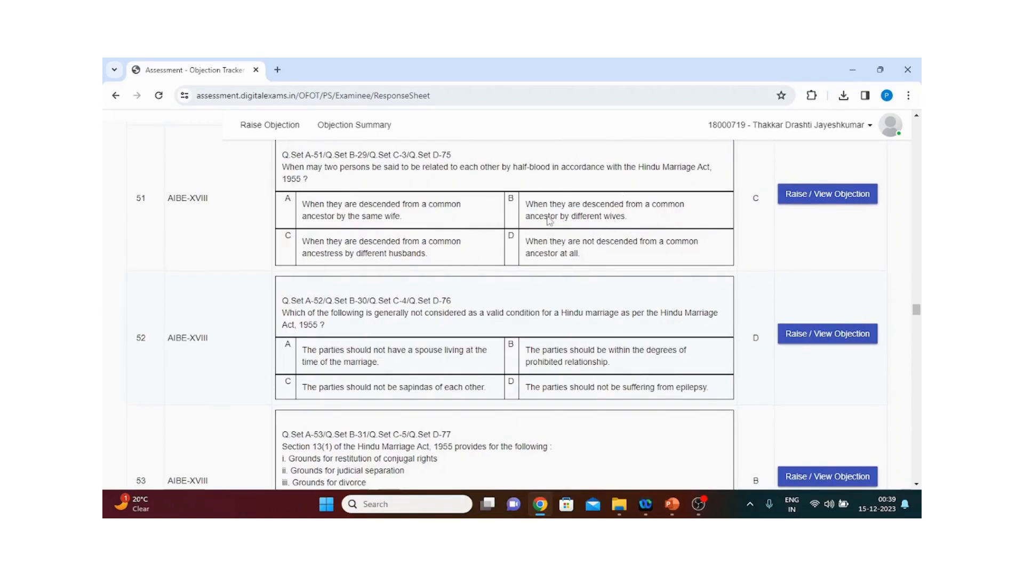
click(810, 195)
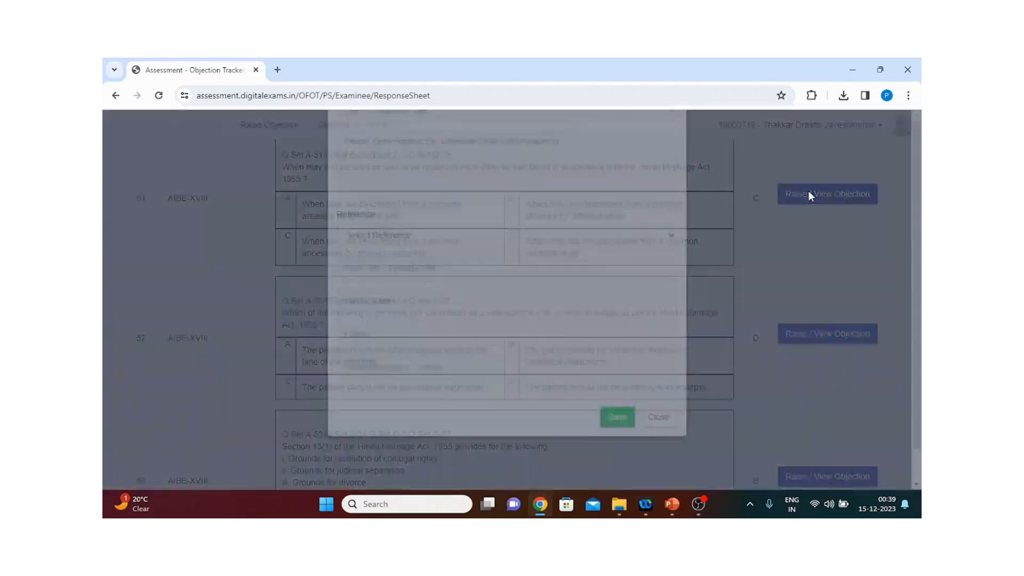
click(496, 183)
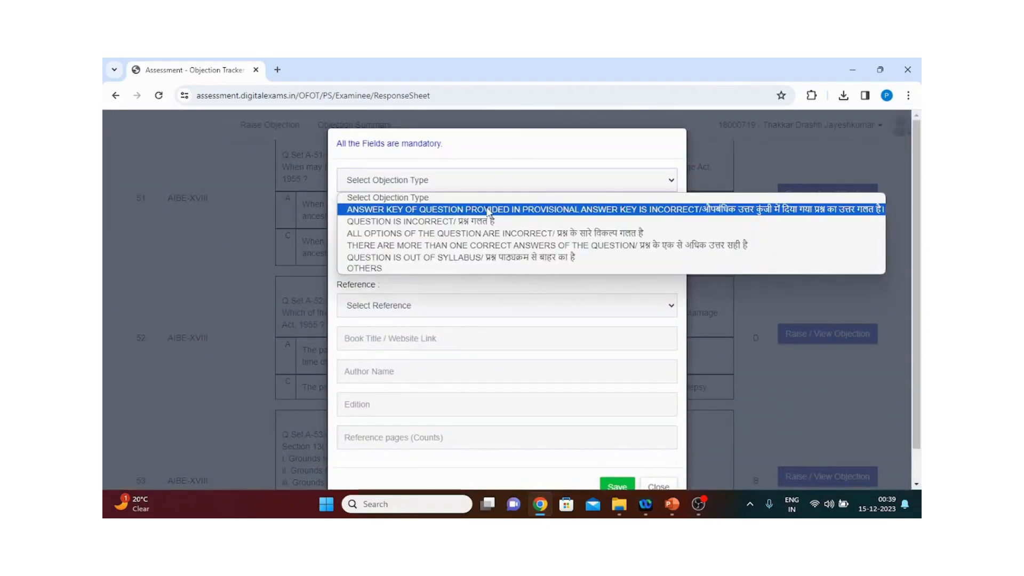
click(488, 207)
click(489, 212)
text(OPTION B IS CORRECT)
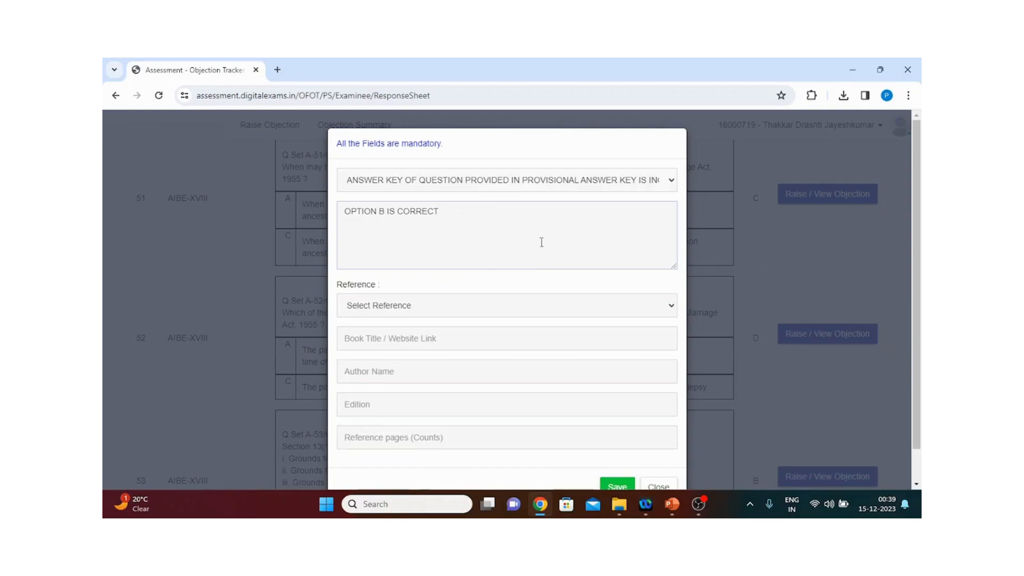
- For question 51's objection, set the reference to Book/News Paper/Magazine, title "professional book publishers" and author "professional"
click(529, 308)
click(484, 335)
click(484, 337)
click(457, 369)
click(453, 371)
- Set edition 4 and reference pages 4 for question 51's objection, and save it
click(445, 404)
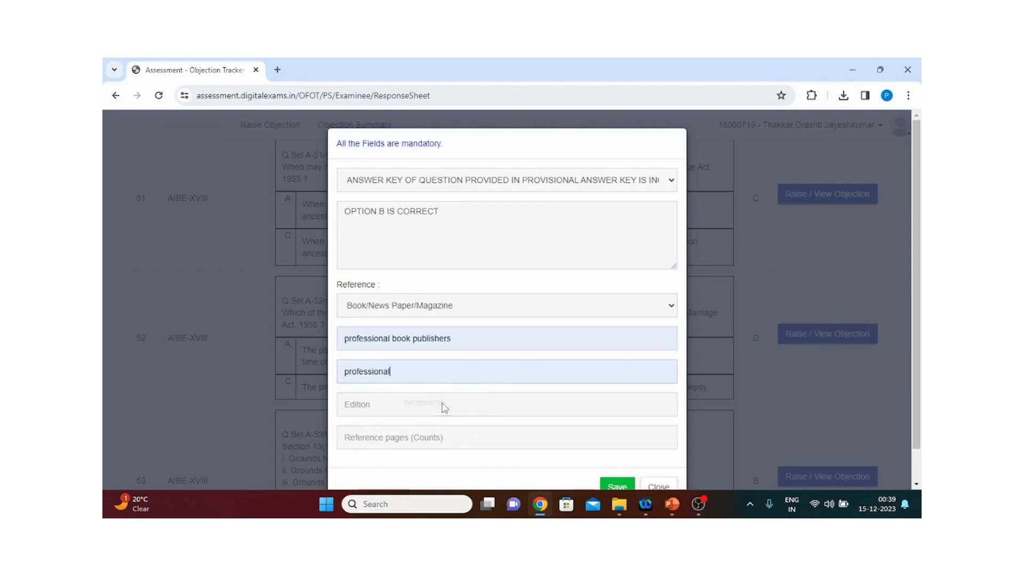
click(423, 434)
click(399, 439)
click(410, 468)
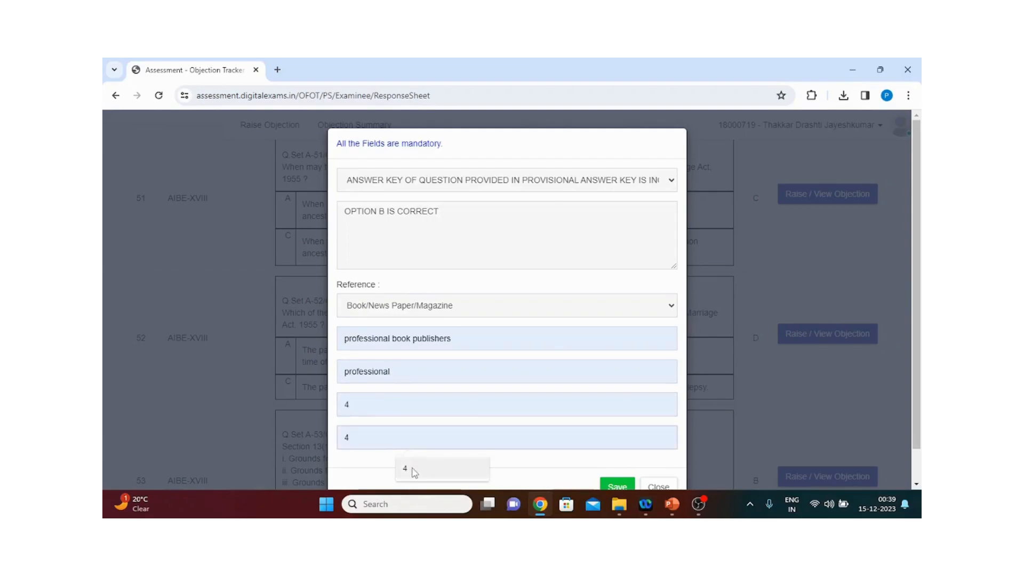
click(616, 486)
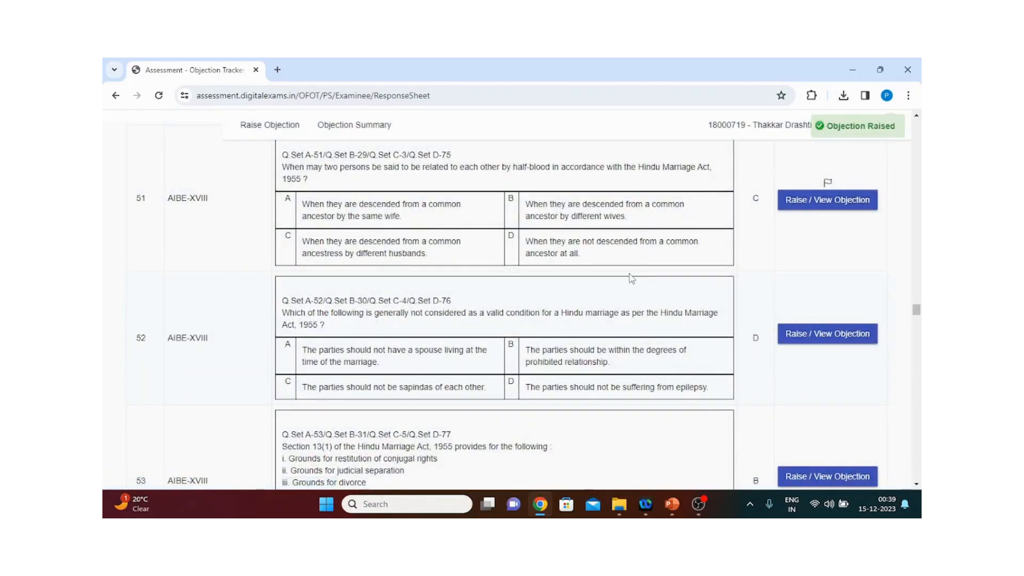
- Start an objection to question 52 with the type that the provisional answer key is incorrect and the reason "OPTION B IS CORRECT"
scroll(547, 271, down, 2)
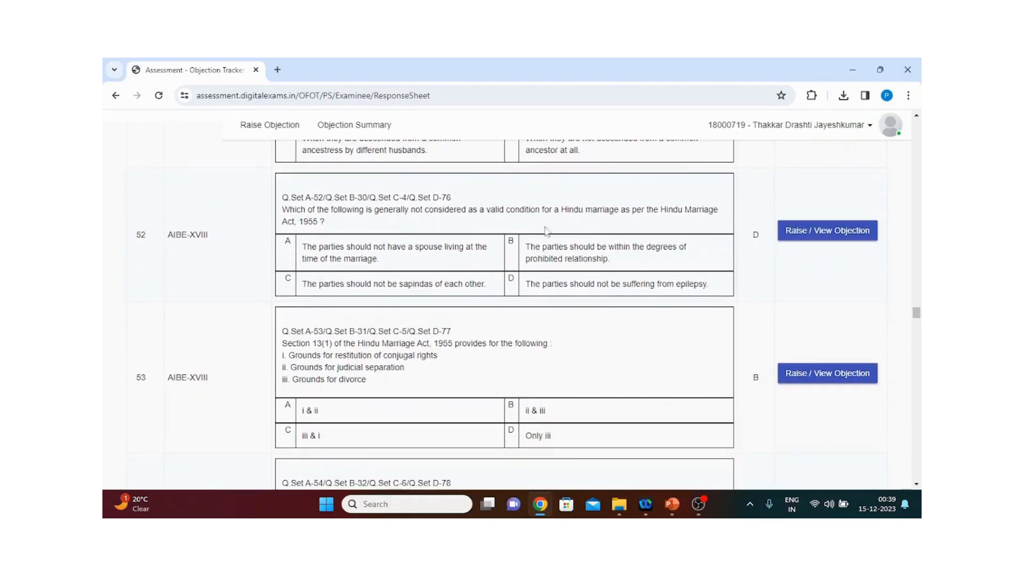
click(799, 238)
click(560, 179)
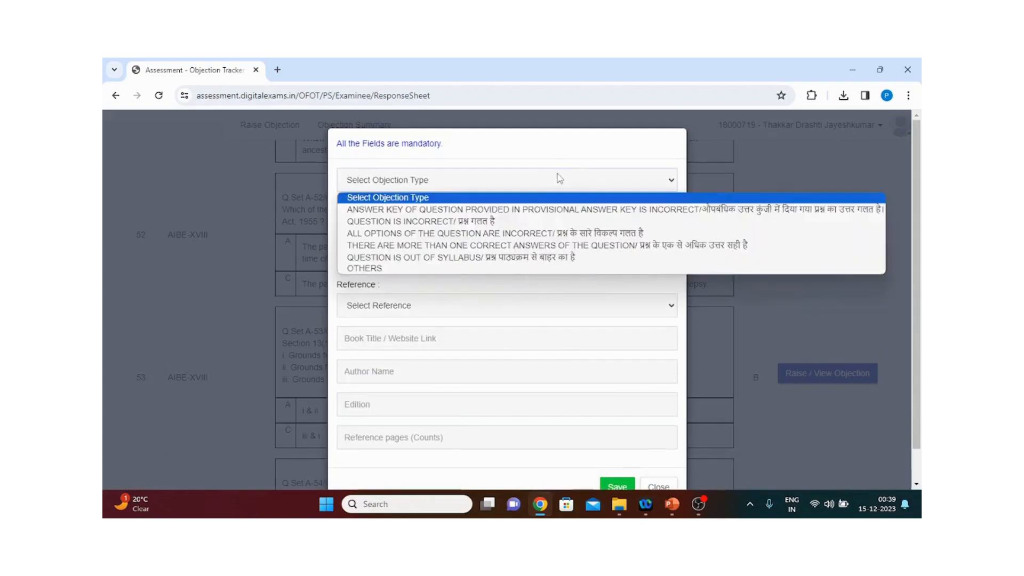
click(483, 210)
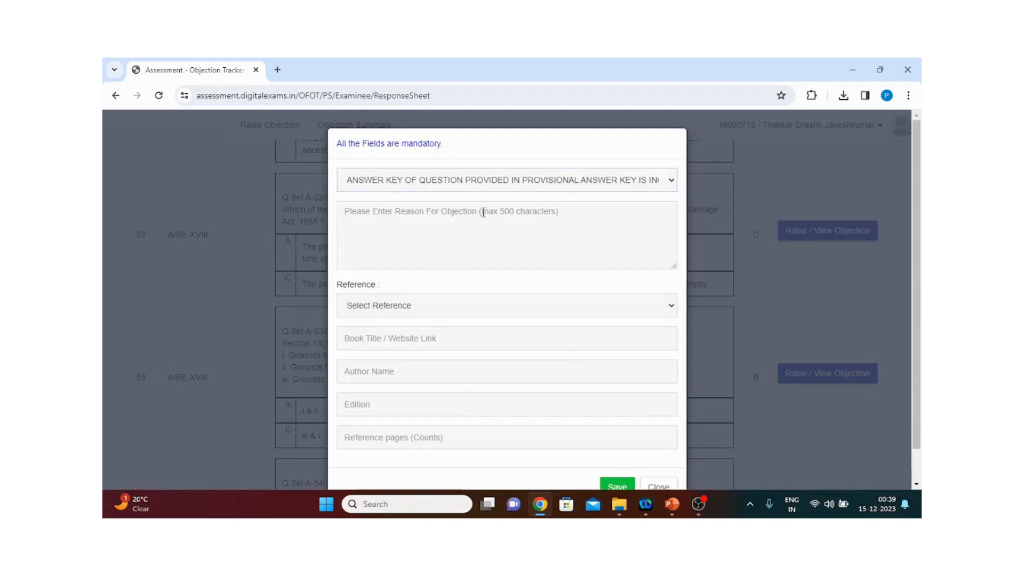
click(486, 211)
text(OPTION B IS CORRECT)
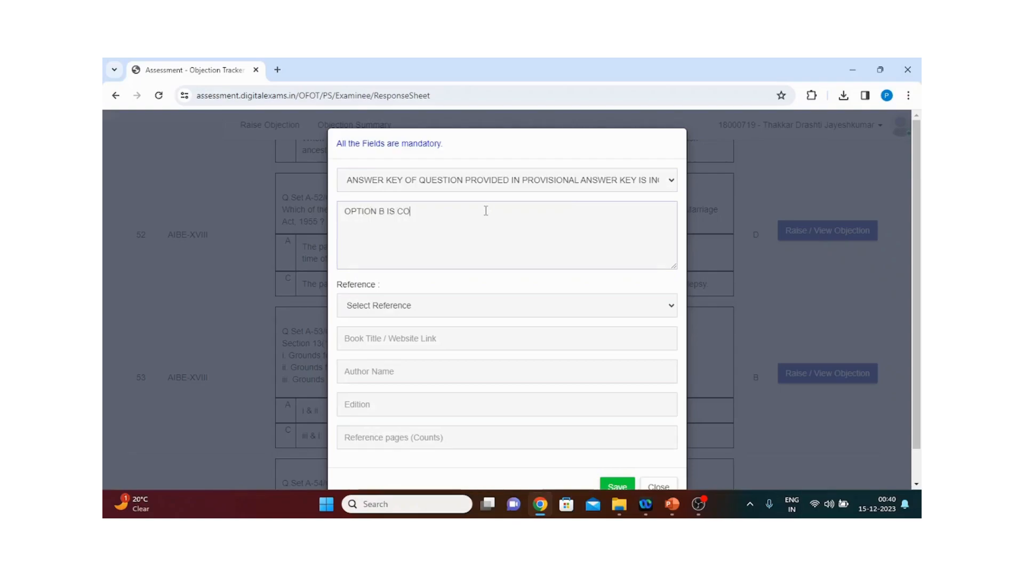
- For question 52's objection, set the reference to Book/News Paper/Magazine, title "professional book publishers" and author "professional"
click(531, 316)
click(496, 335)
click(495, 348)
click(482, 371)
click(487, 372)
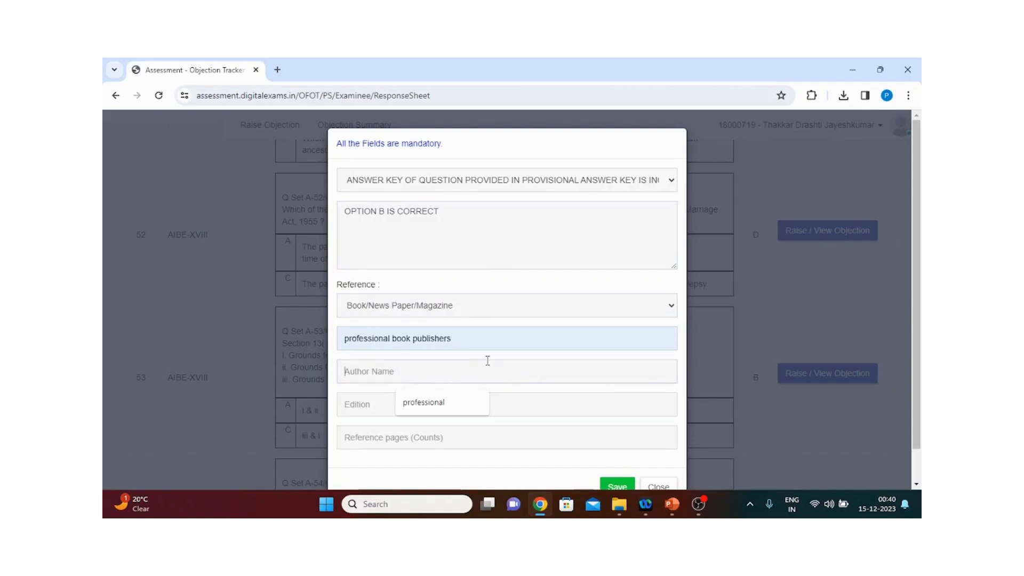
click(446, 412)
- Set edition 4 and reference pages 4 for question 52's objection, and save it
click(448, 411)
click(432, 435)
click(432, 434)
click(405, 467)
click(618, 487)
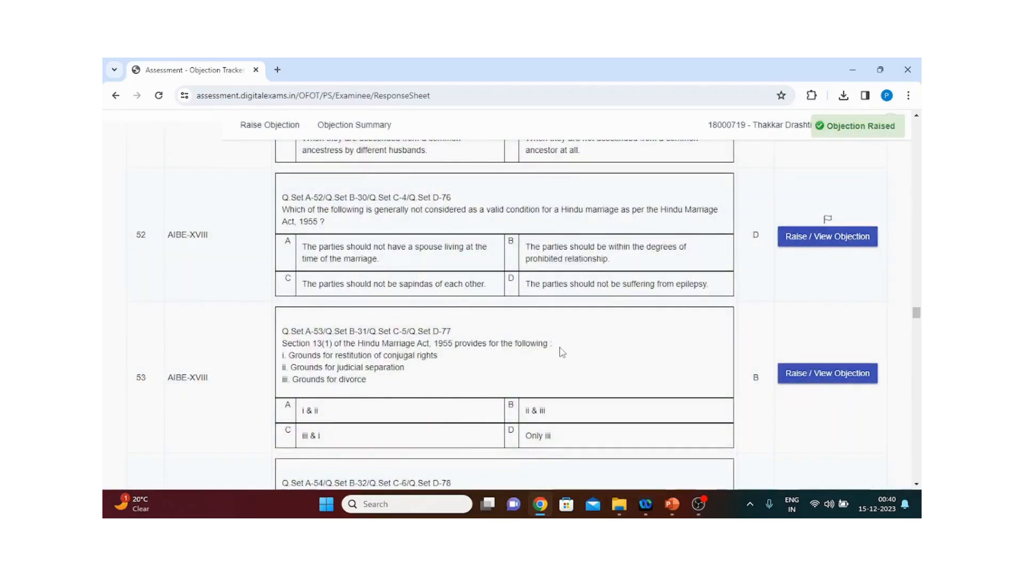
- Start an objection to question 53 with the type that the provisional answer key is incorrect and the reason "OPTION D IS CORRECT"
scroll(562, 346, down, 2)
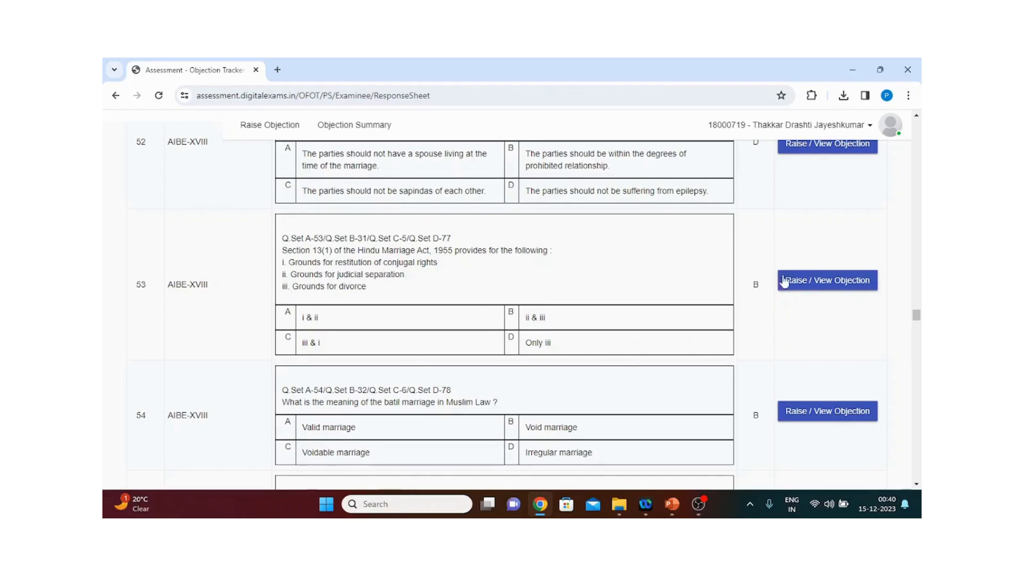
click(821, 283)
click(502, 188)
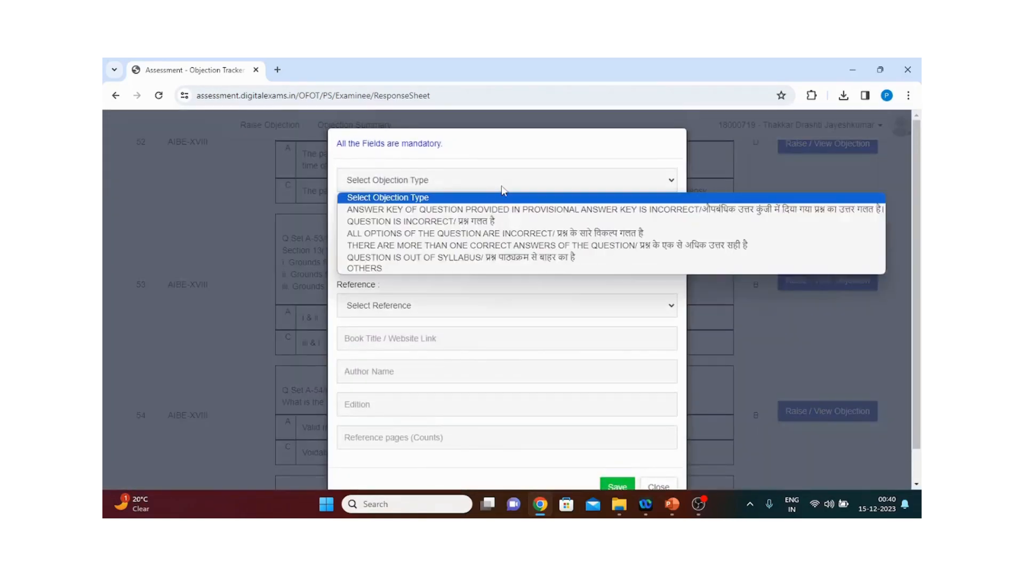
click(486, 214)
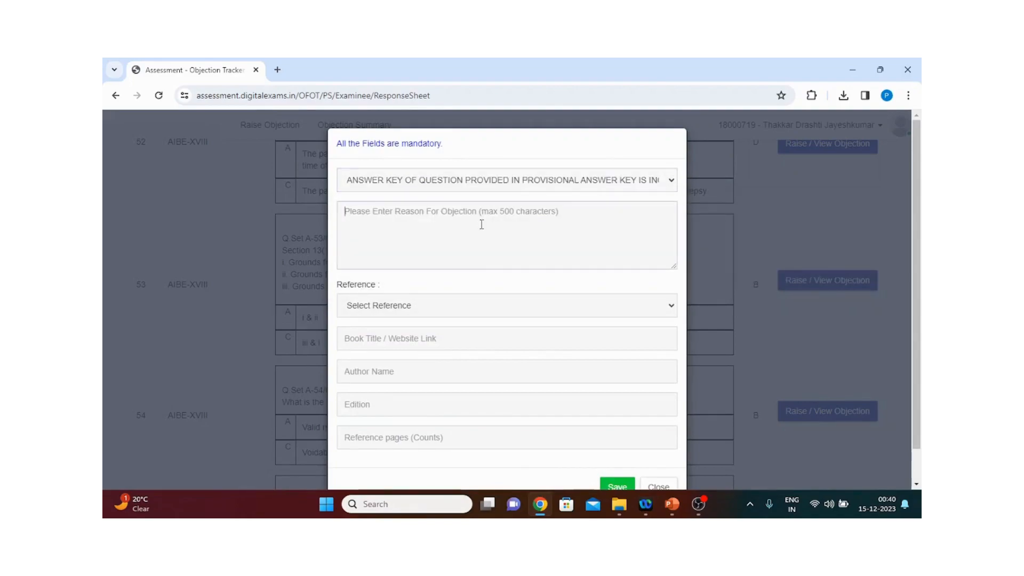
click(482, 224)
text(OPTION)
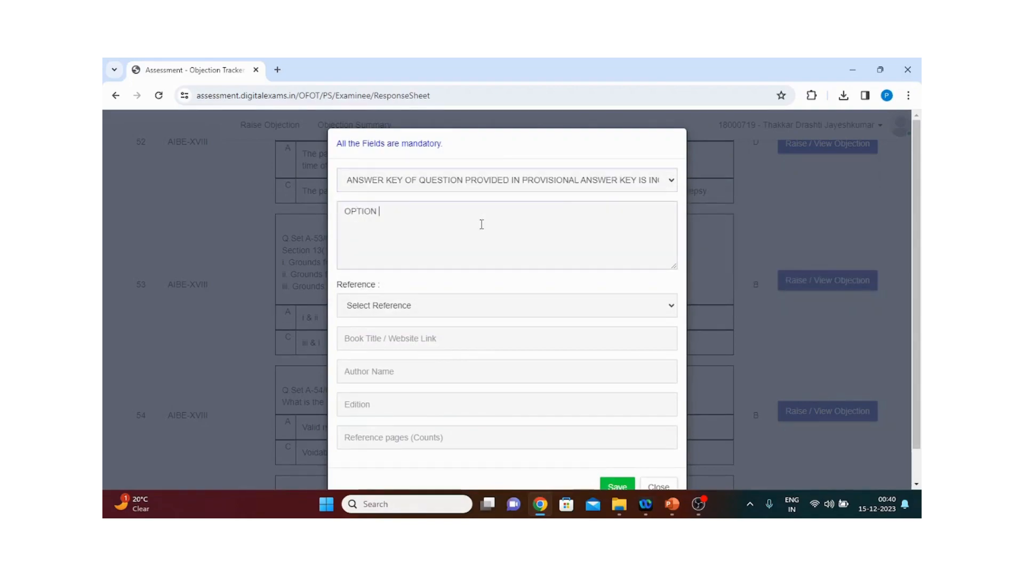
text( D IS CORRECT)
- For question 53's objection, set the reference to Book/News Paper/Magazine, title "professional book publishers" and author "professional"
click(518, 307)
click(503, 335)
click(493, 345)
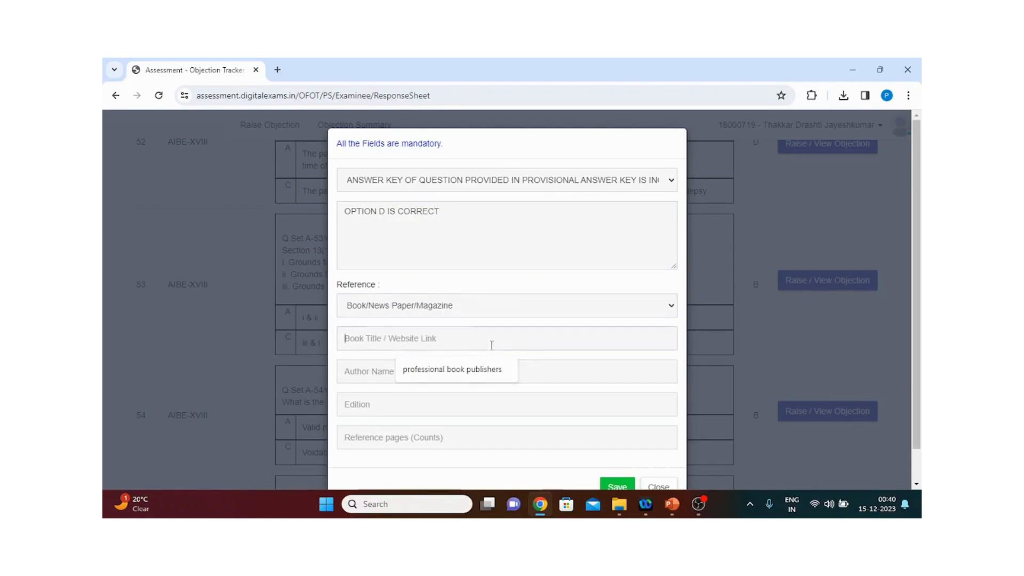
click(480, 373)
click(466, 371)
click(444, 404)
- Set edition 4 and reference pages 4 for question 53's objection, and save it
click(440, 407)
click(415, 434)
click(420, 439)
click(407, 472)
click(621, 488)
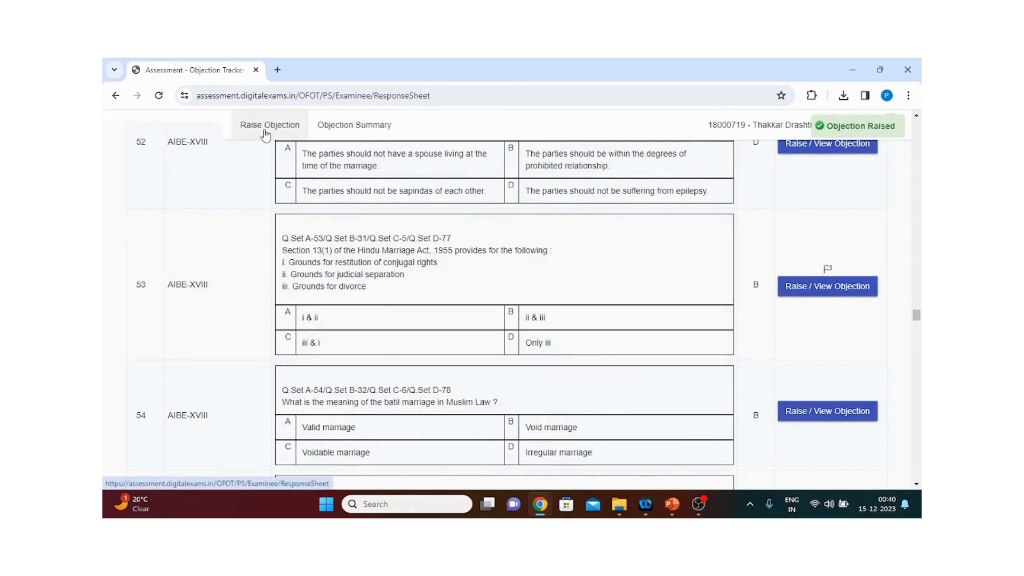
- Open the objection summary and examine the question numbers, reasons and references of all raised objections
click(348, 130)
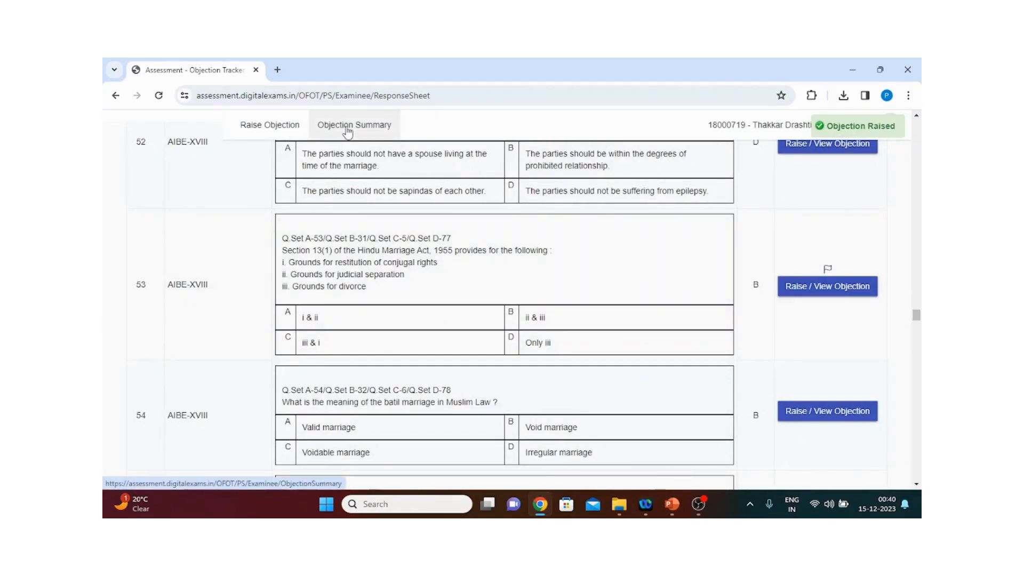
scroll(364, 233, down, 10)
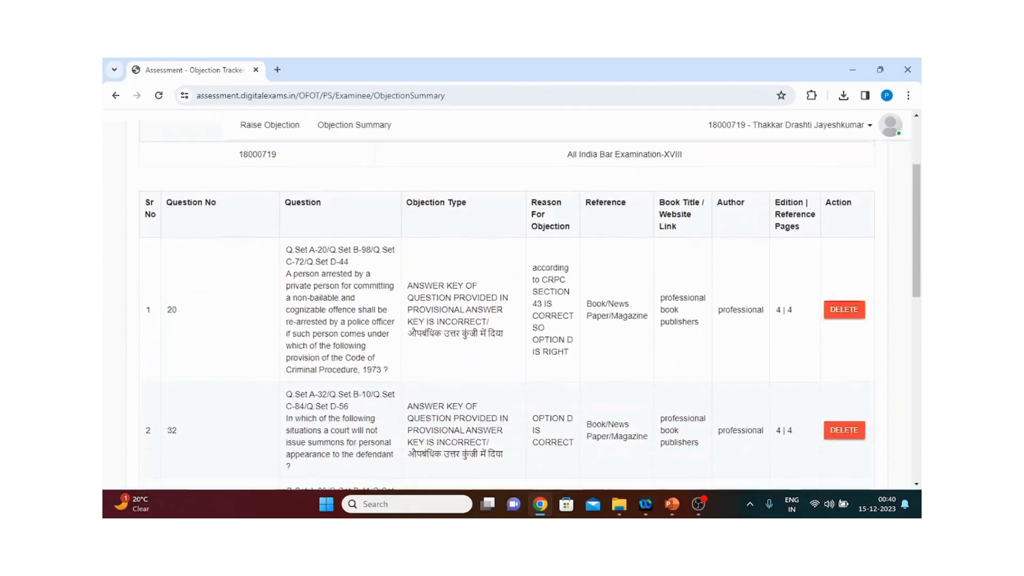
scroll(533, 311, down, 2)
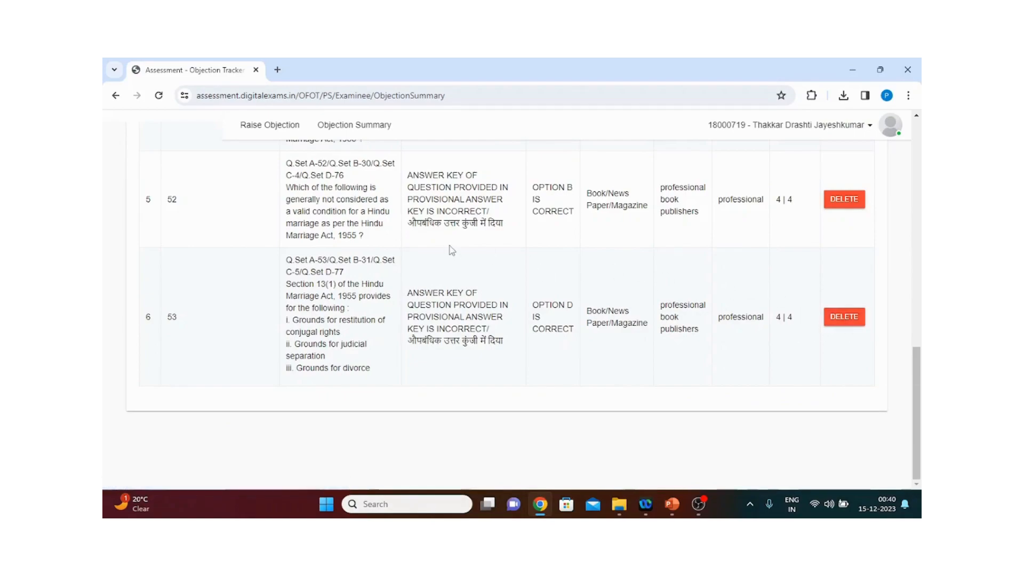
scroll(450, 247, up, 1)
scroll(507, 315, up, 6)
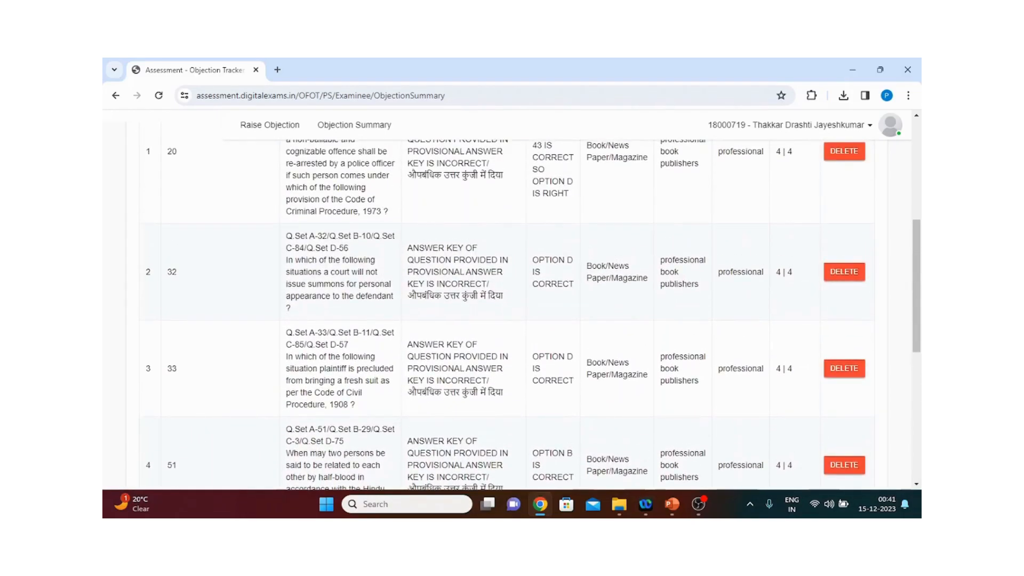
scroll(258, 179, up, 1)
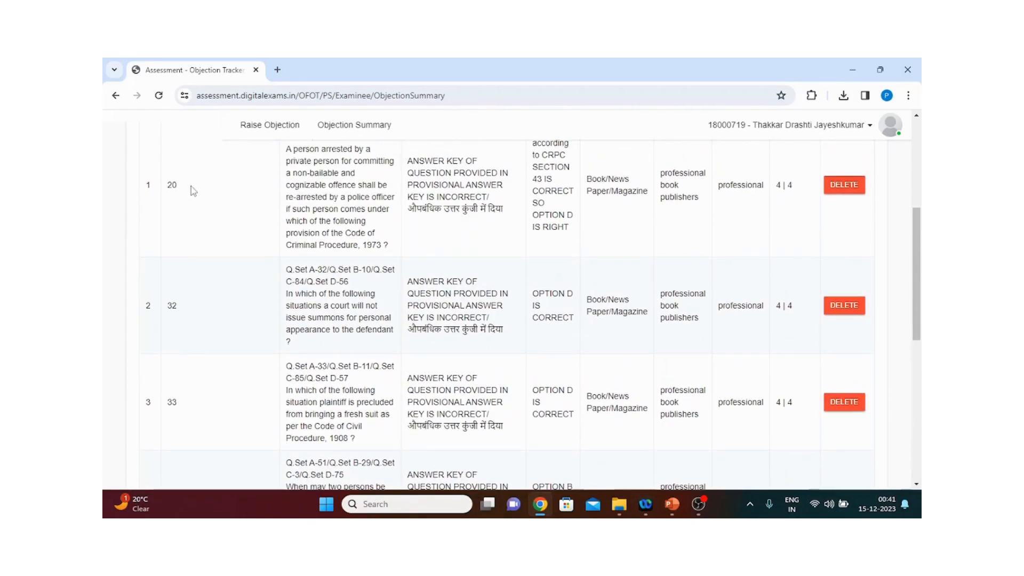
scroll(167, 216, down, 2)
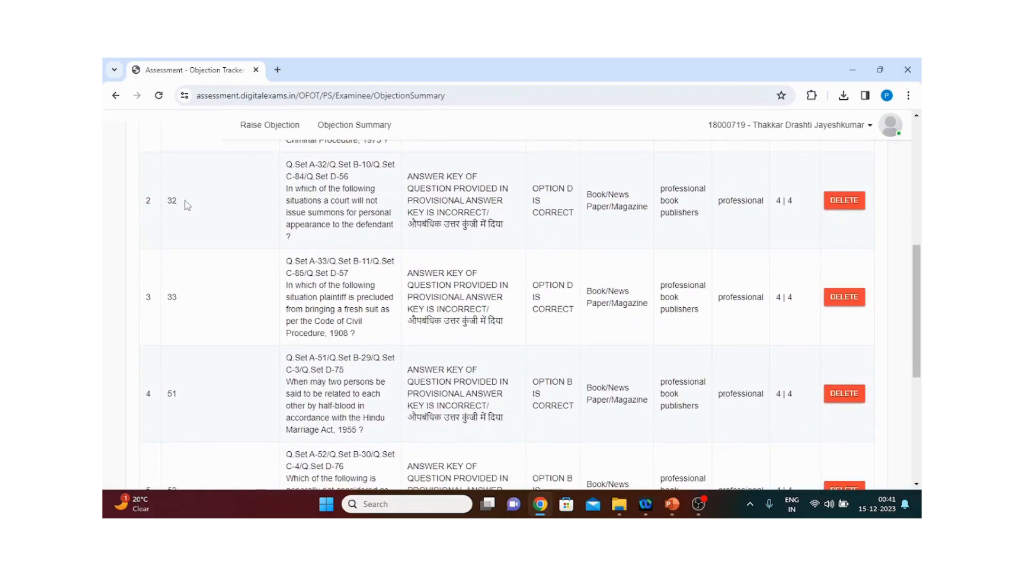
scroll(187, 203, down, 3)
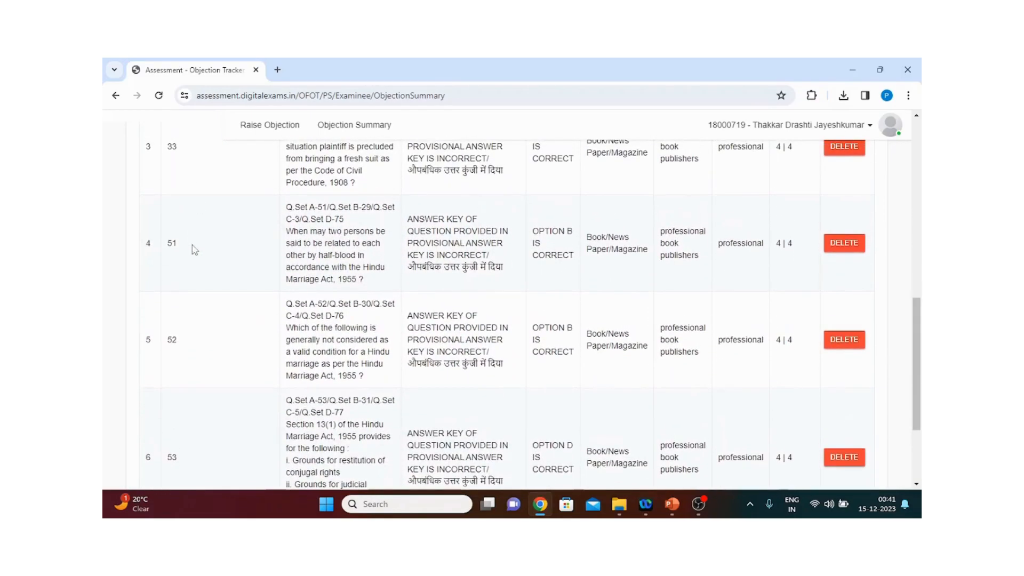
scroll(193, 251, down, 2)
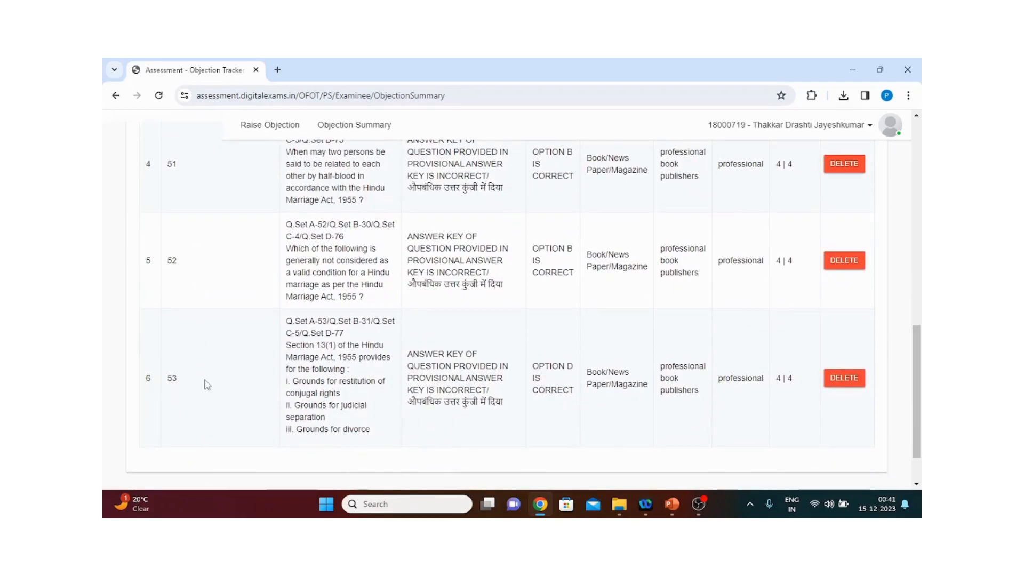
scroll(207, 385, up, 10)
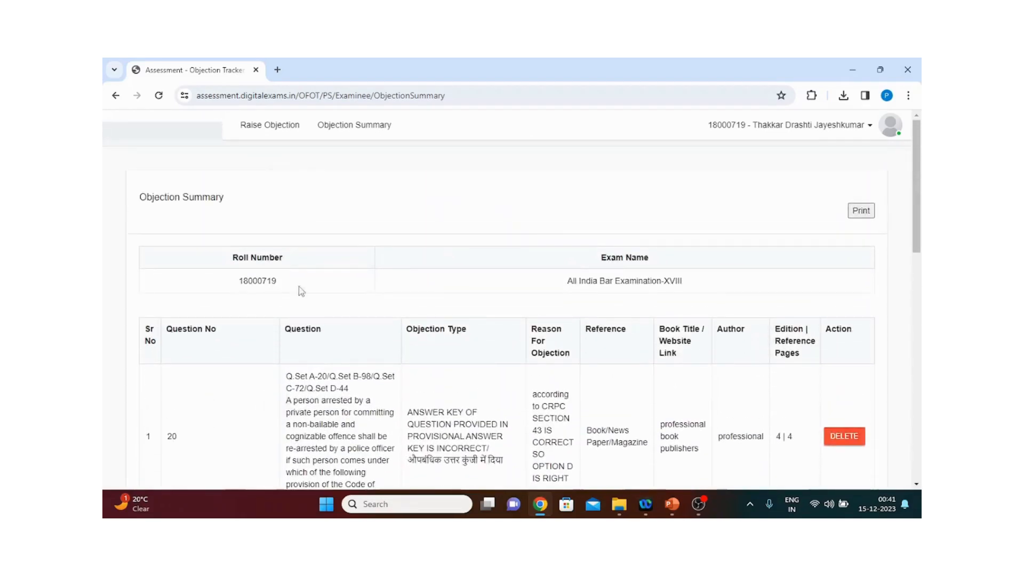
- Preview the printout of the objection summary and cancel printing
click(858, 213)
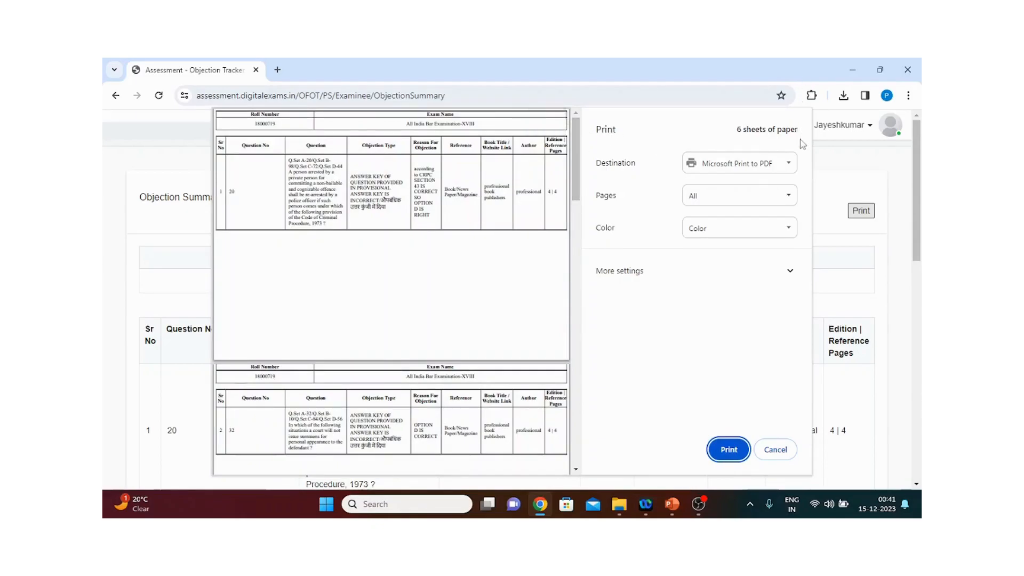
click(776, 449)
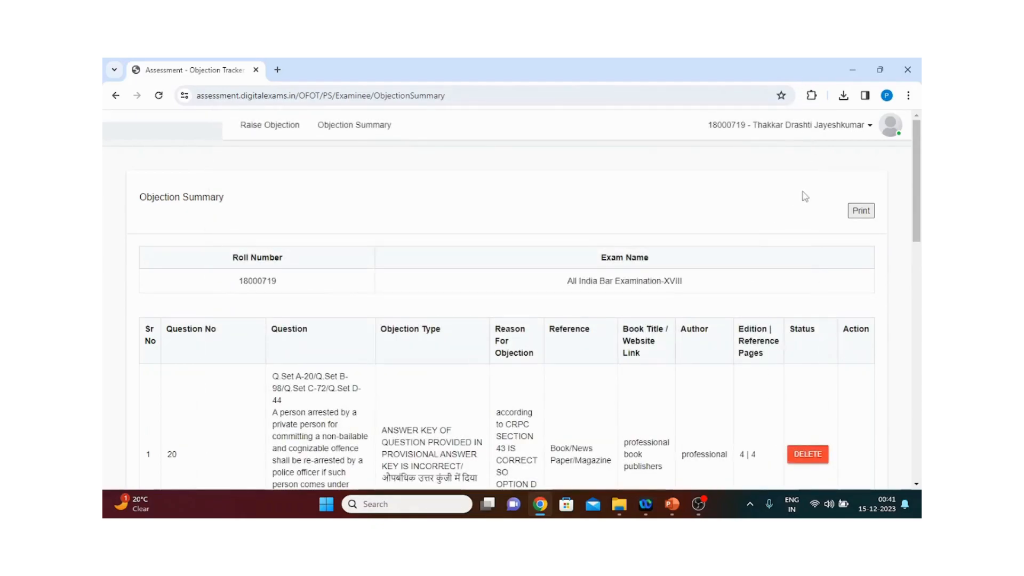
- Log out of the Objection Tracker System and log back in with the saved examinee credentials to reach the response sheet
click(865, 128)
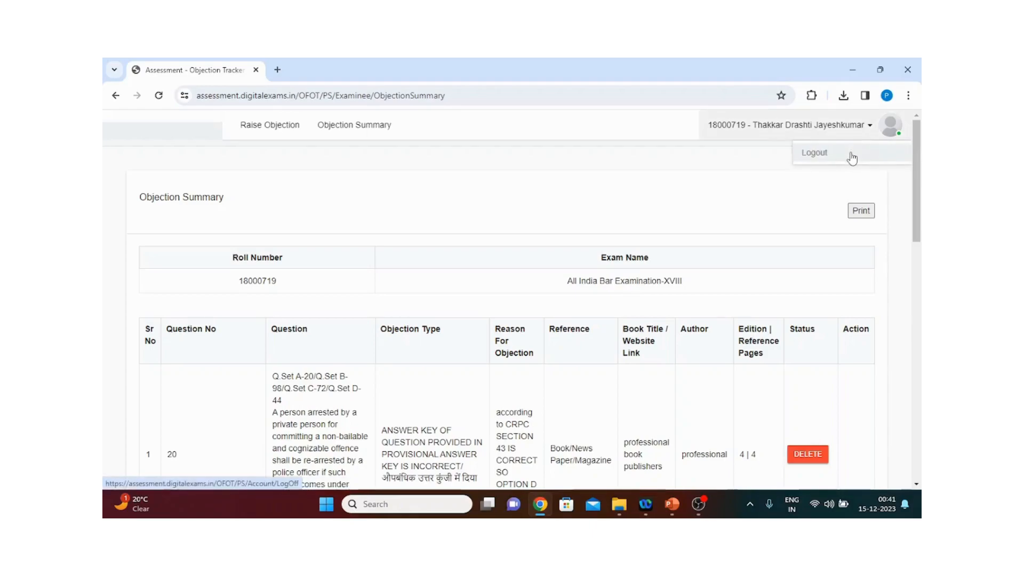
click(853, 156)
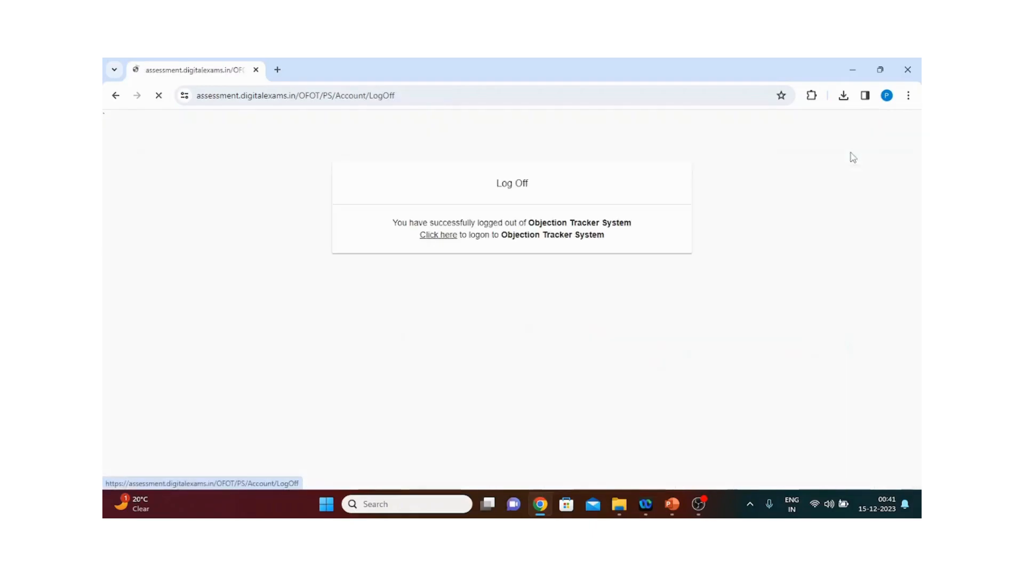
click(441, 237)
click(528, 302)
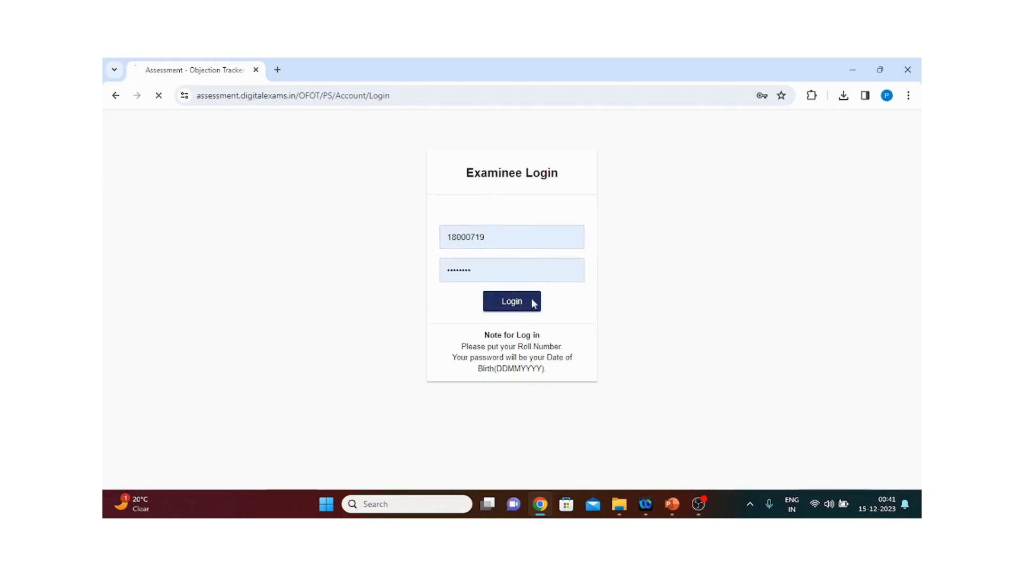
click(505, 442)
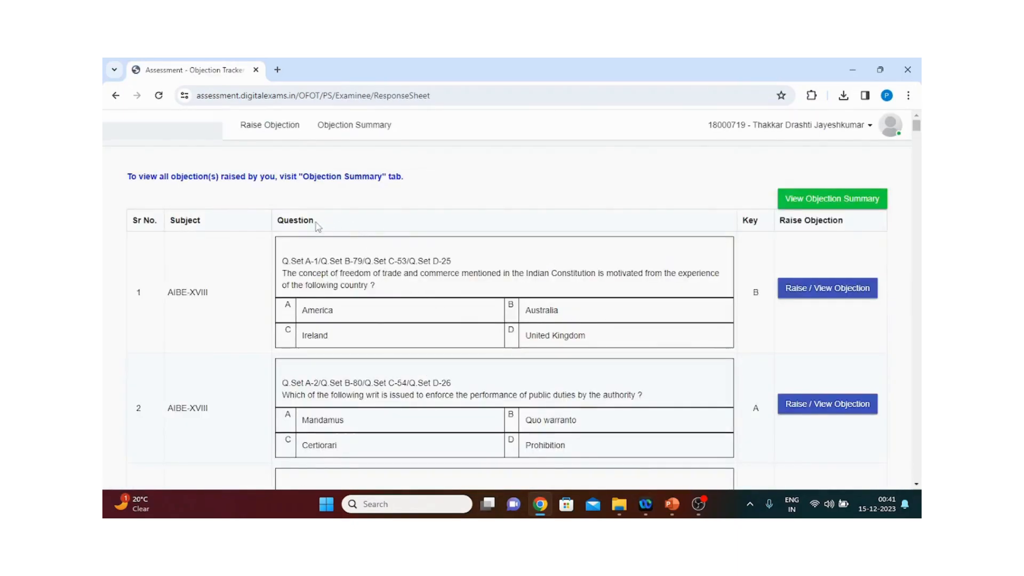
- Check the raised objections in the objection summary again after the new login
click(812, 199)
scroll(272, 298, down, 10)
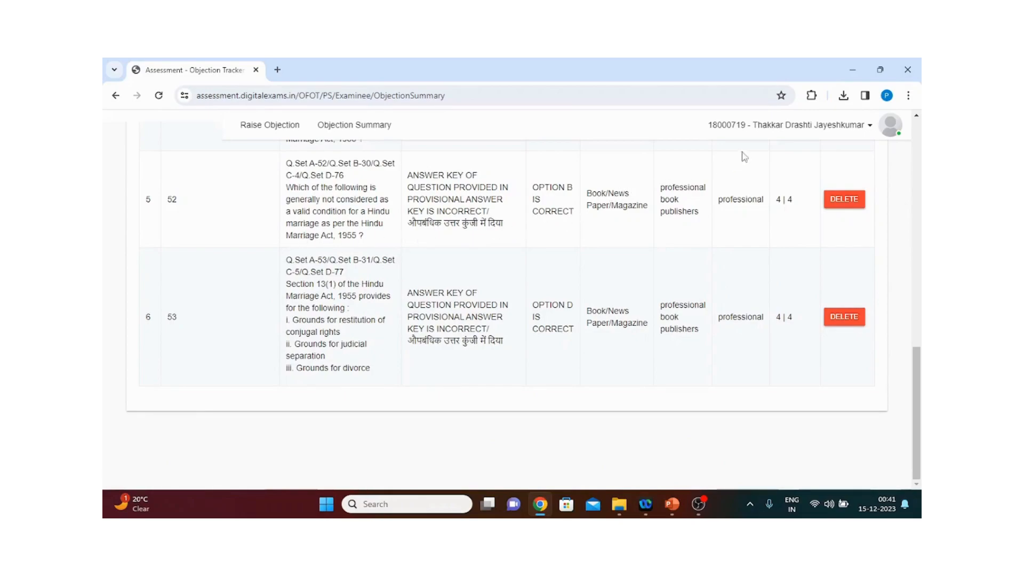
- Log out of the Objection Tracker System and switch to the AIBE - 18 presentation in PowerPoint
click(806, 129)
click(820, 156)
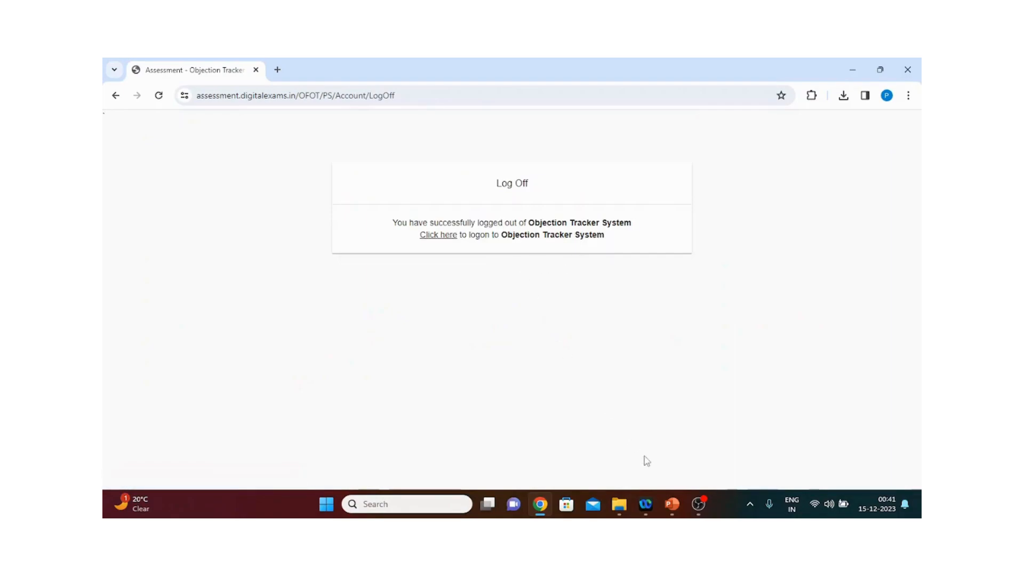
click(667, 501)
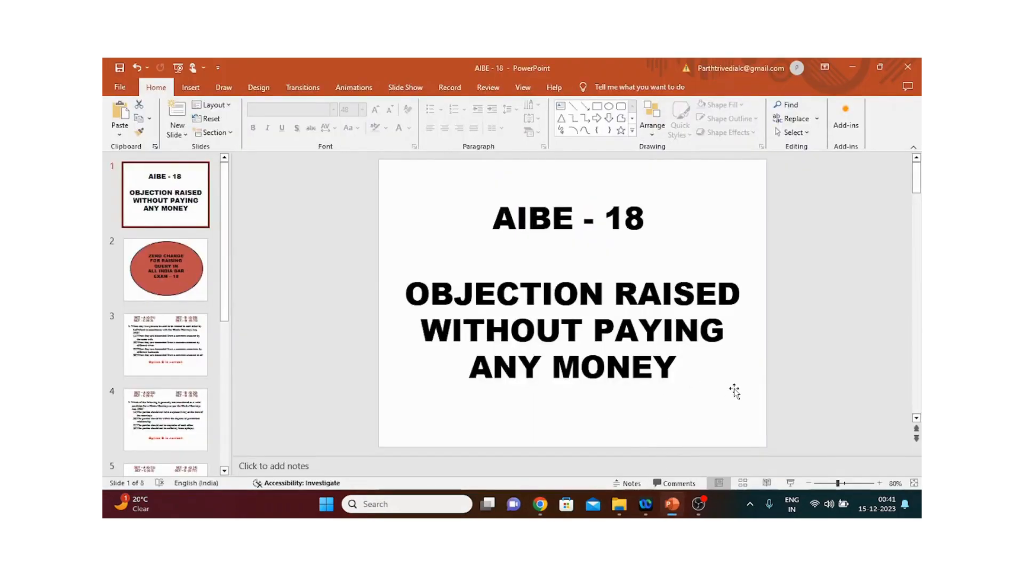